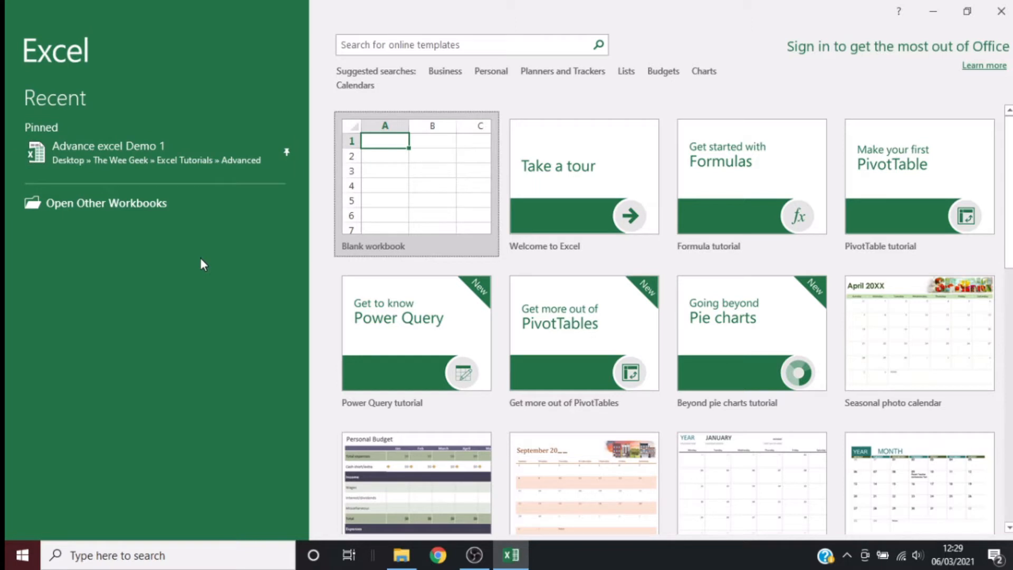
Unpin the Advance excel Demo 1 workbook from the recent files list and pin it again
left_click(288, 151)
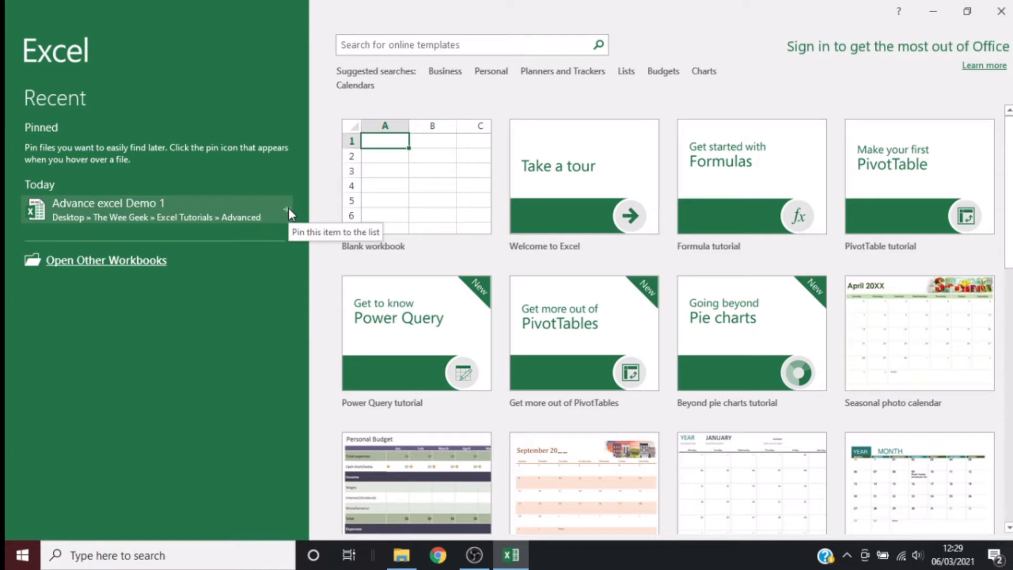
left_click(289, 208)
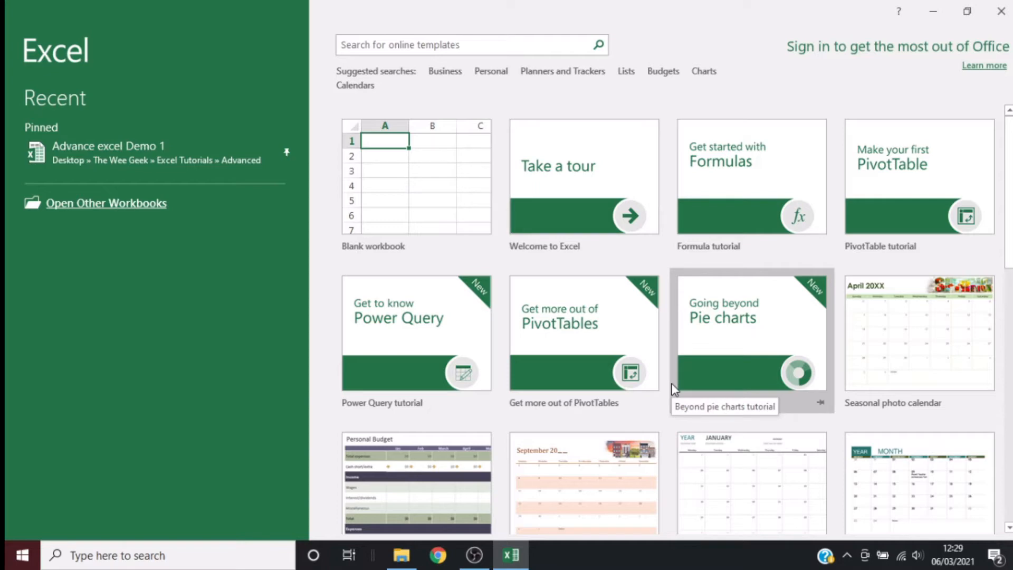
Browse the available templates and create a new blank workbook
scroll(672, 389, "down", 3)
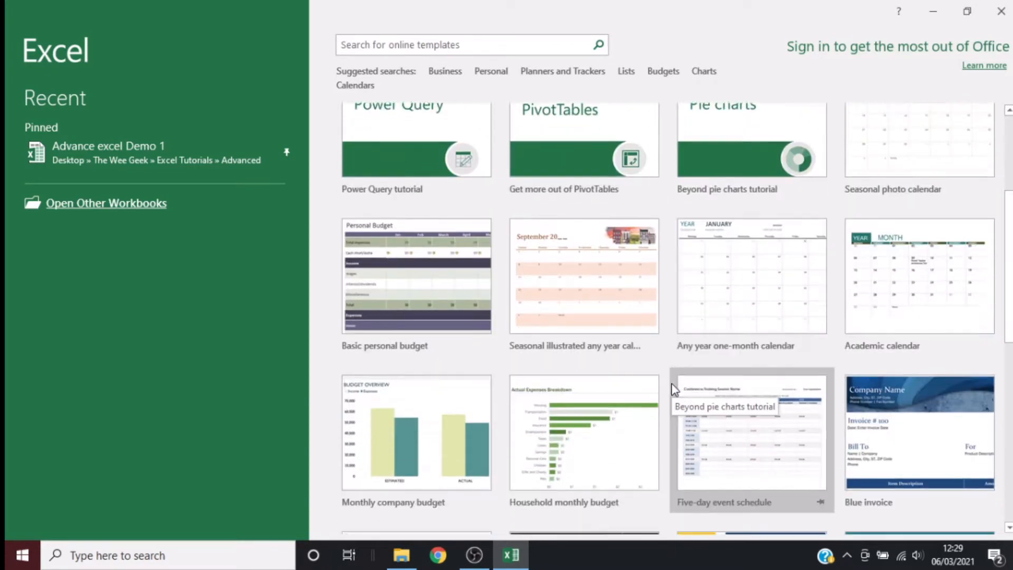
scroll(673, 389, "down", 1)
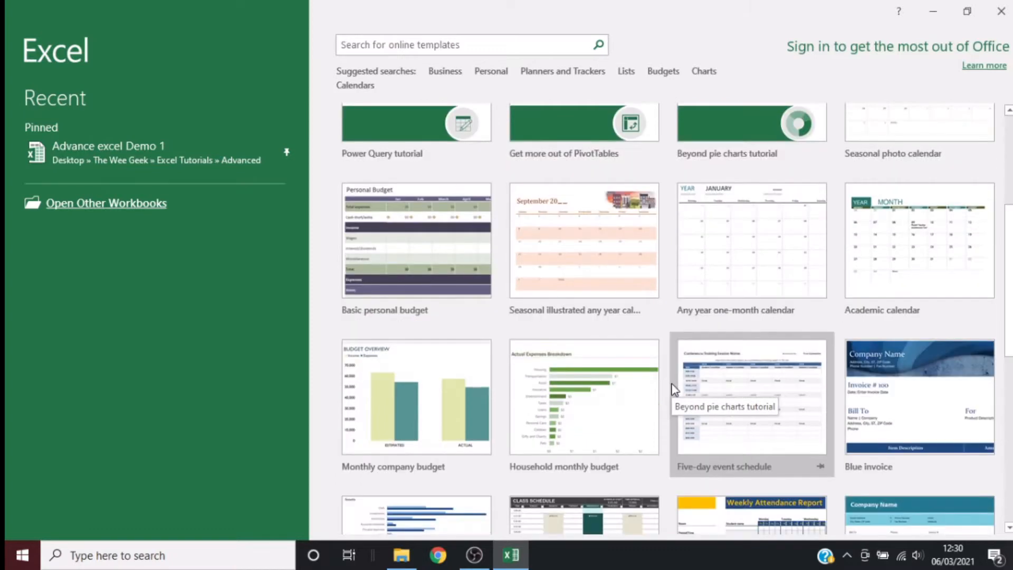
scroll(673, 389, "down", 1)
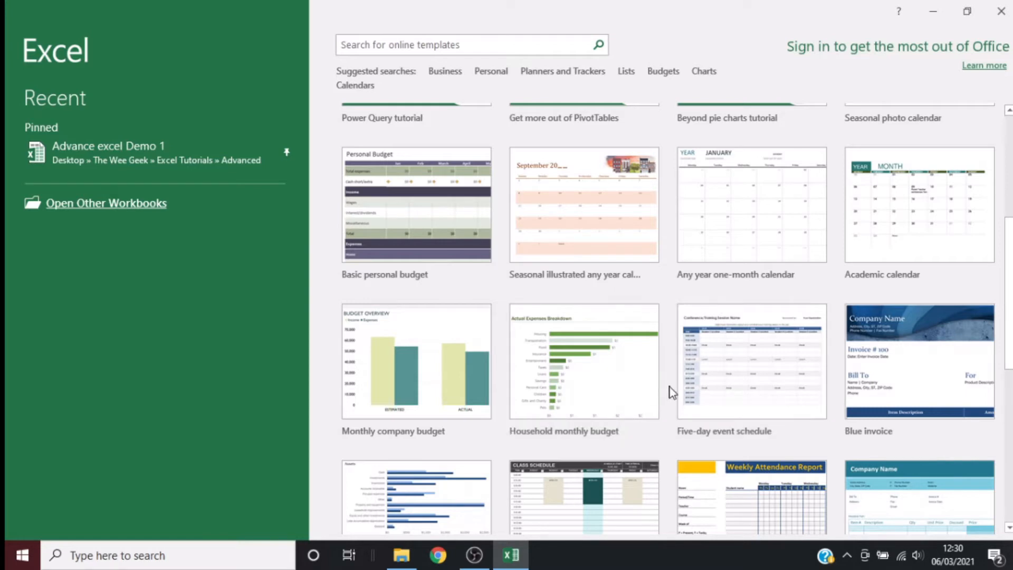
scroll(671, 392, "down", 1)
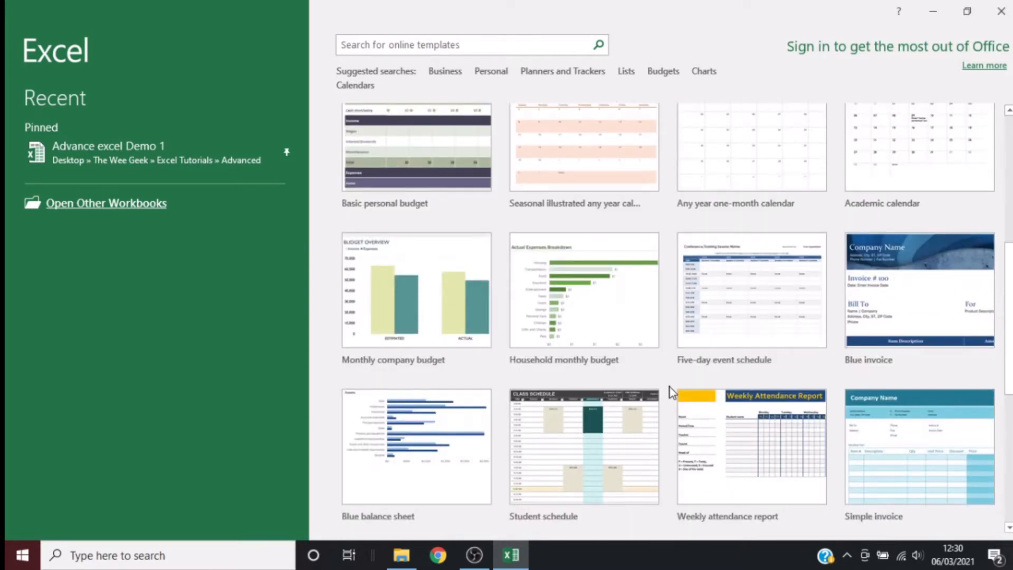
scroll(671, 392, "up", 5)
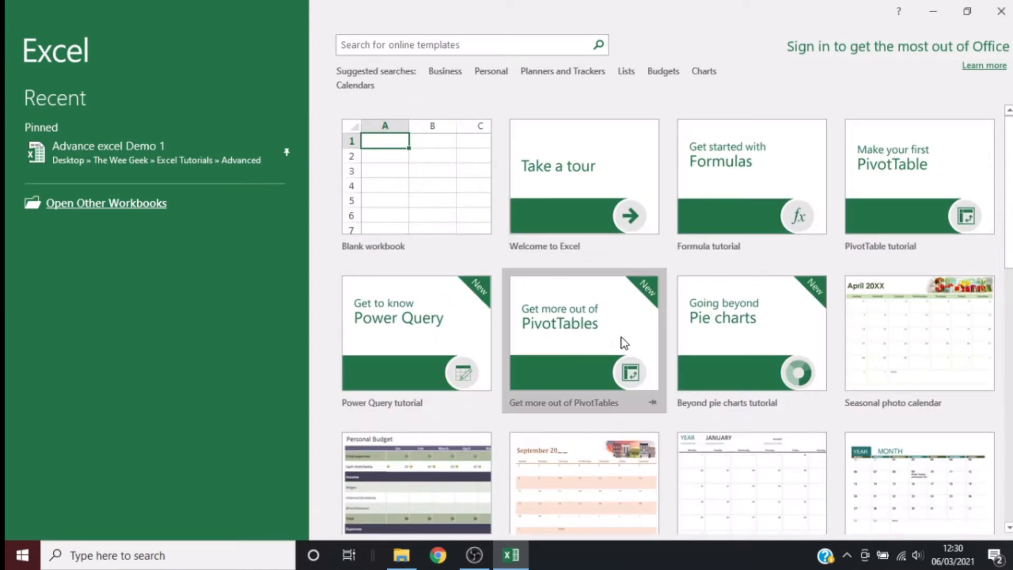
left_click(399, 207)
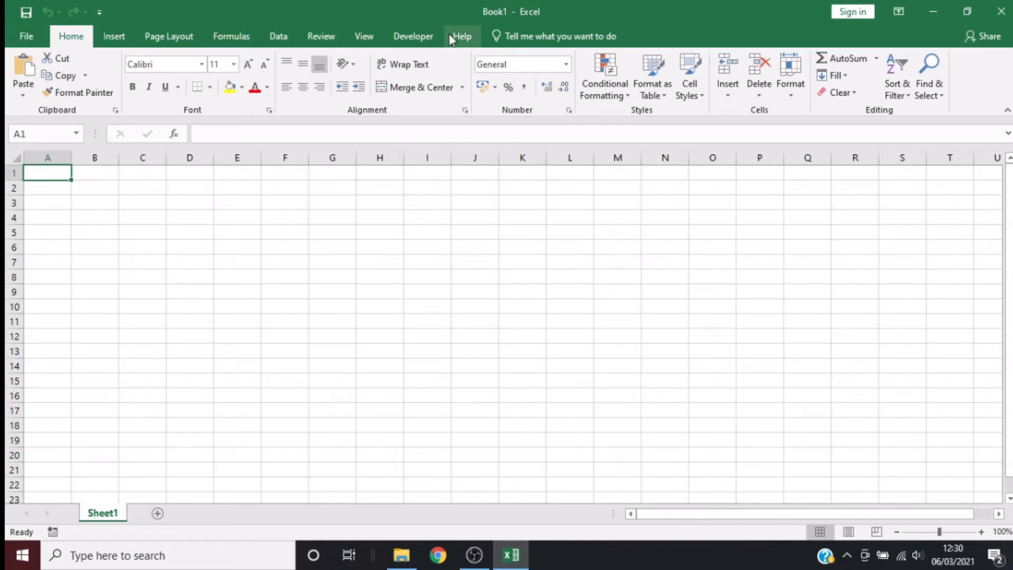
Review the Insert and Page Layout commands on the ribbon and return to the Home commands
left_click(117, 37)
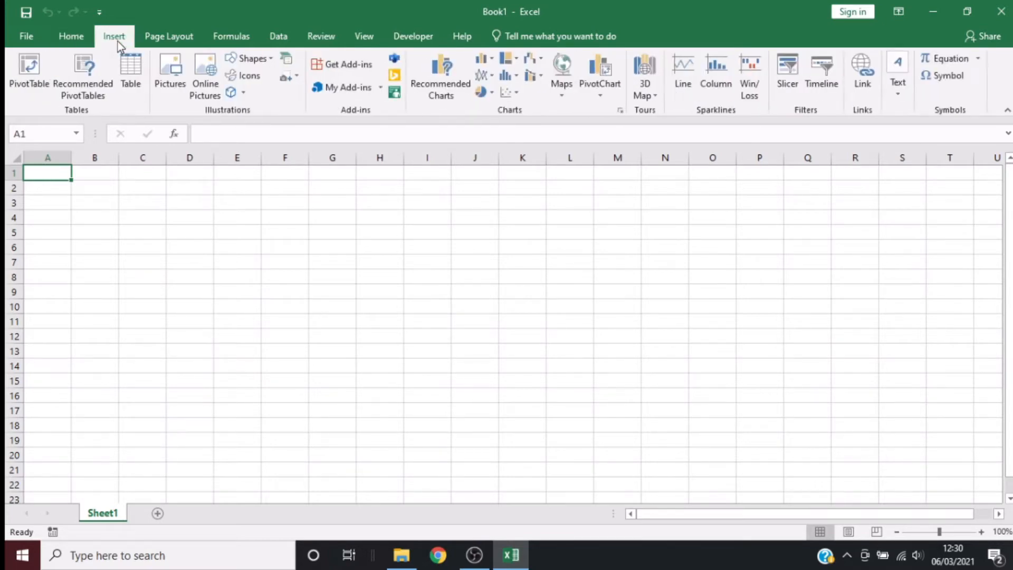
left_click(176, 40)
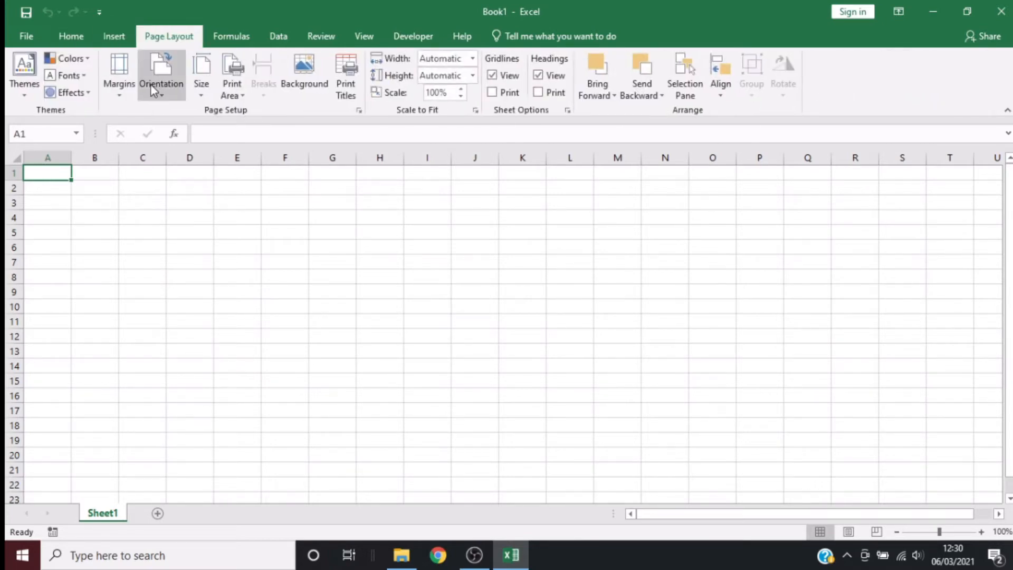
left_click(112, 38)
left_click(75, 38)
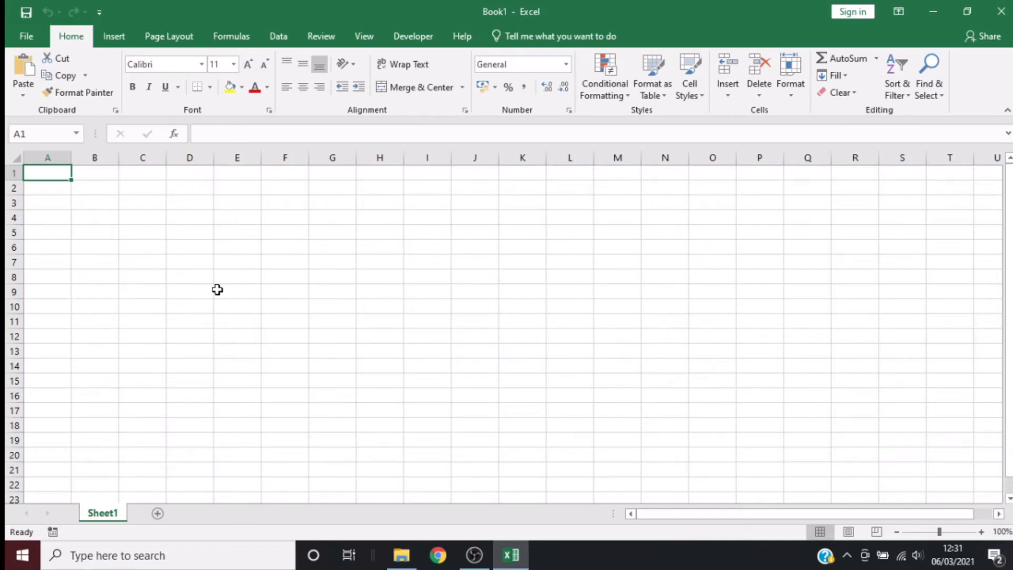
Select columns A, B and C in turn, row 2, its intersection cell C2 with column C, and cell F4
left_click(56, 154)
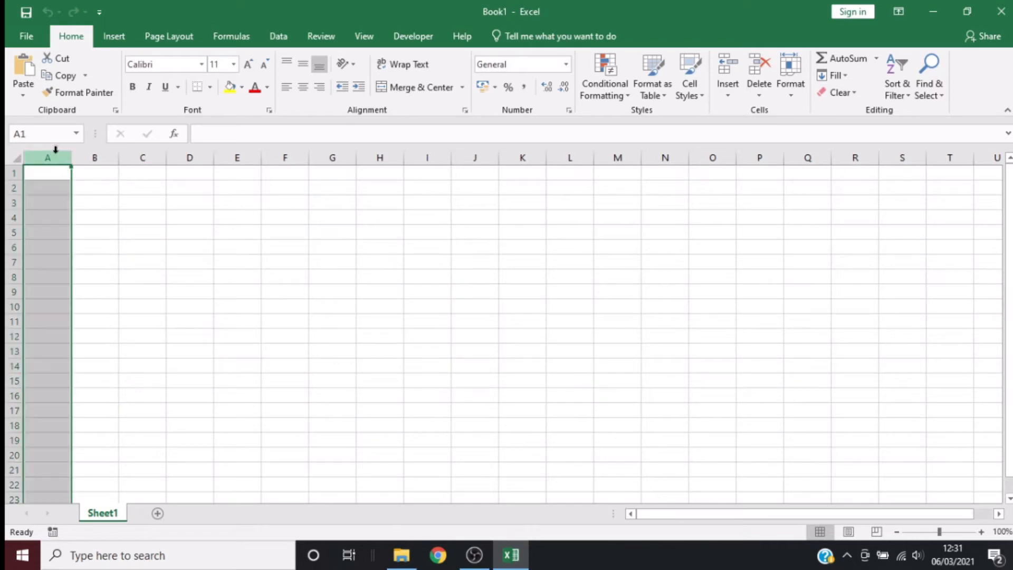
left_click(92, 156)
left_click(141, 156)
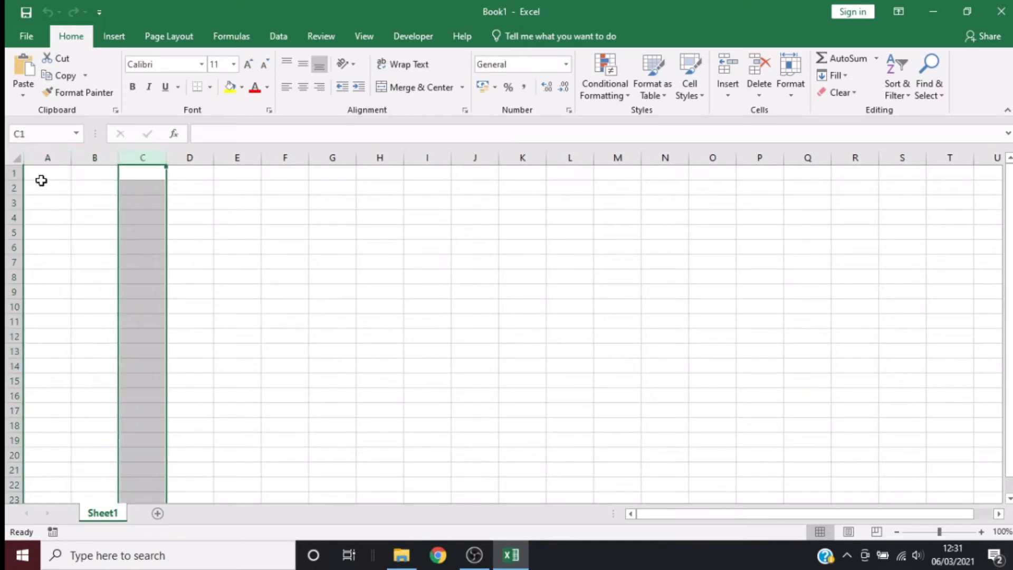
left_click(11, 188)
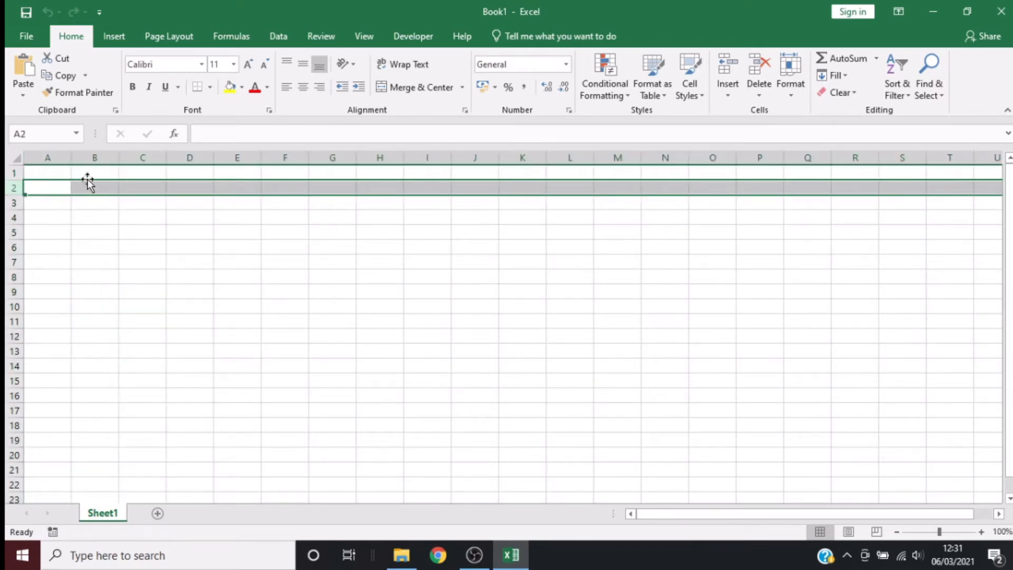
left_click(151, 155)
left_click(11, 187)
left_click(129, 186)
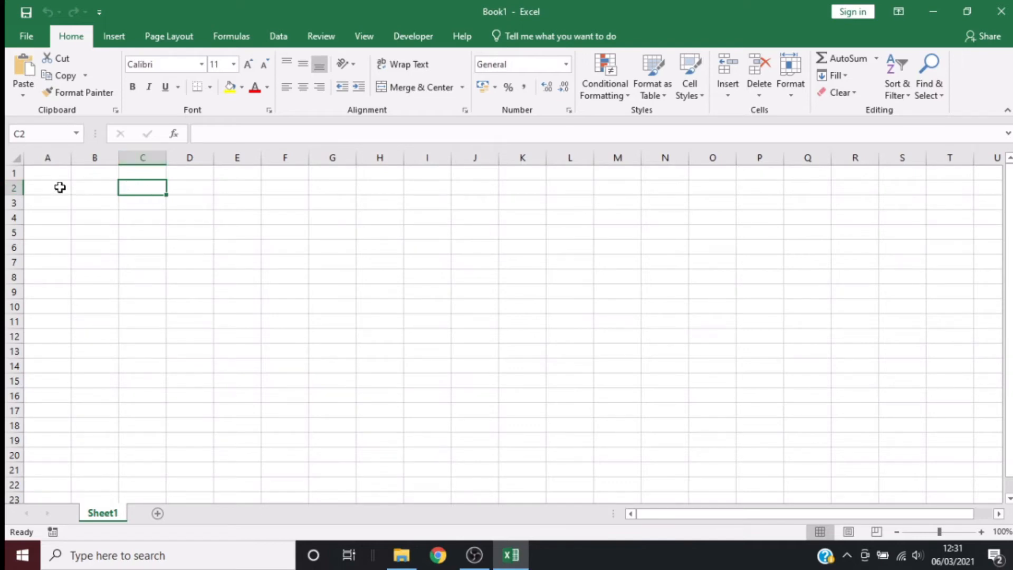
left_click(292, 214)
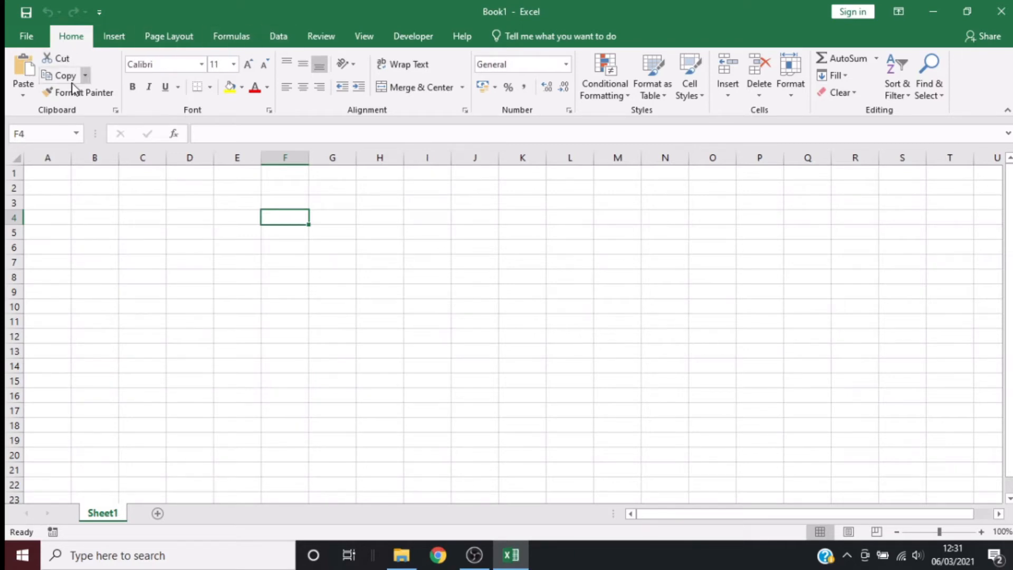
Select column B, row 3, and the cell B3 where they meet
left_click(92, 158)
left_click(9, 202)
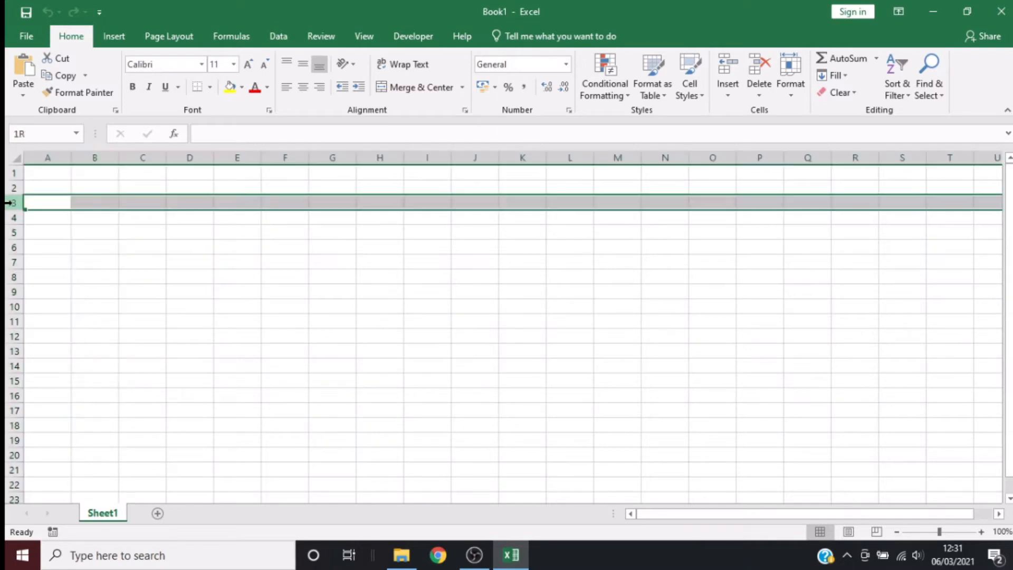
left_click(98, 203)
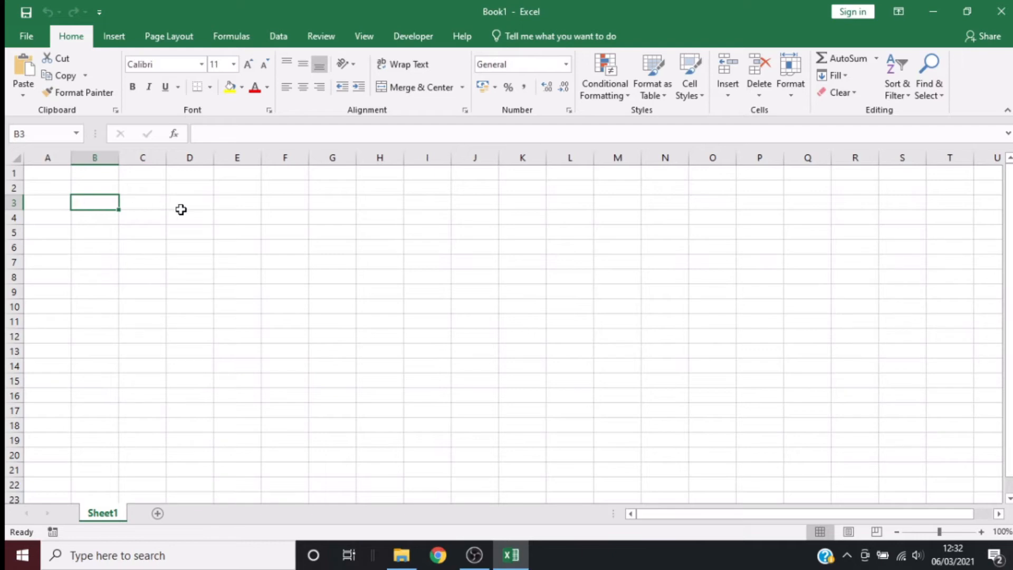
Select the row range B3:E3, followed by the block of cells C5:I13
left_click(241, 205, "shift")
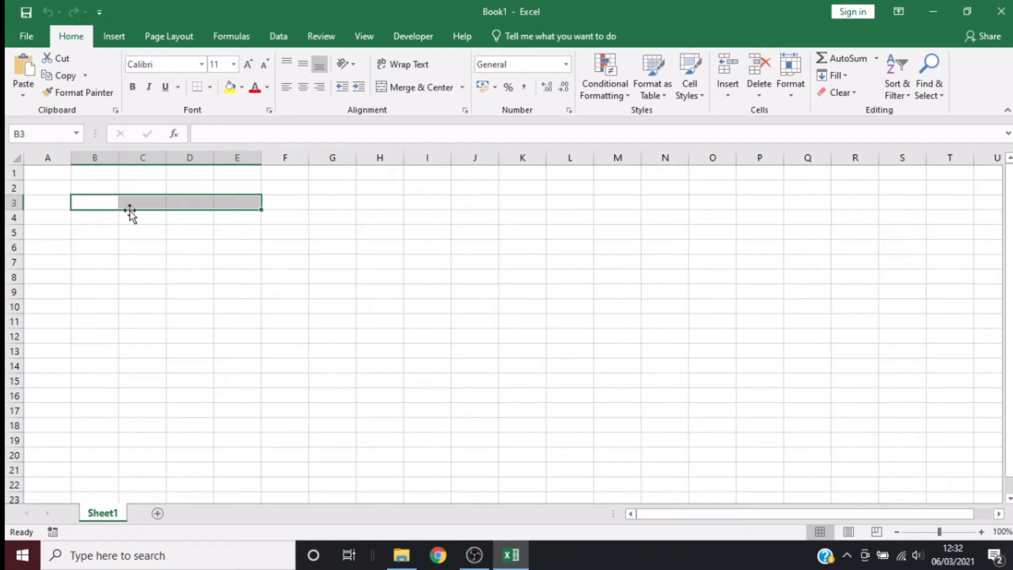
left_click(139, 231)
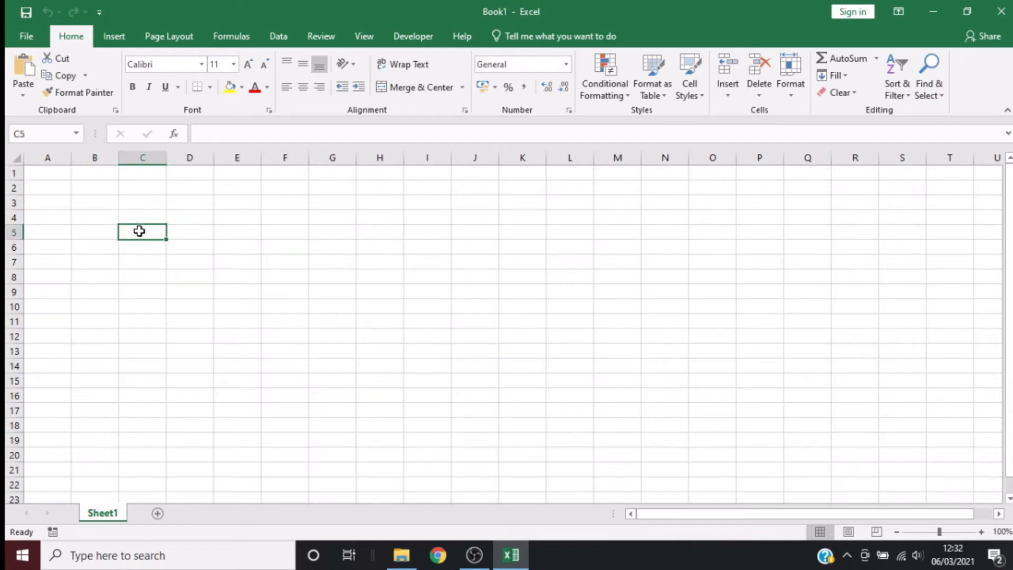
left_click_drag(139, 231, 446, 352)
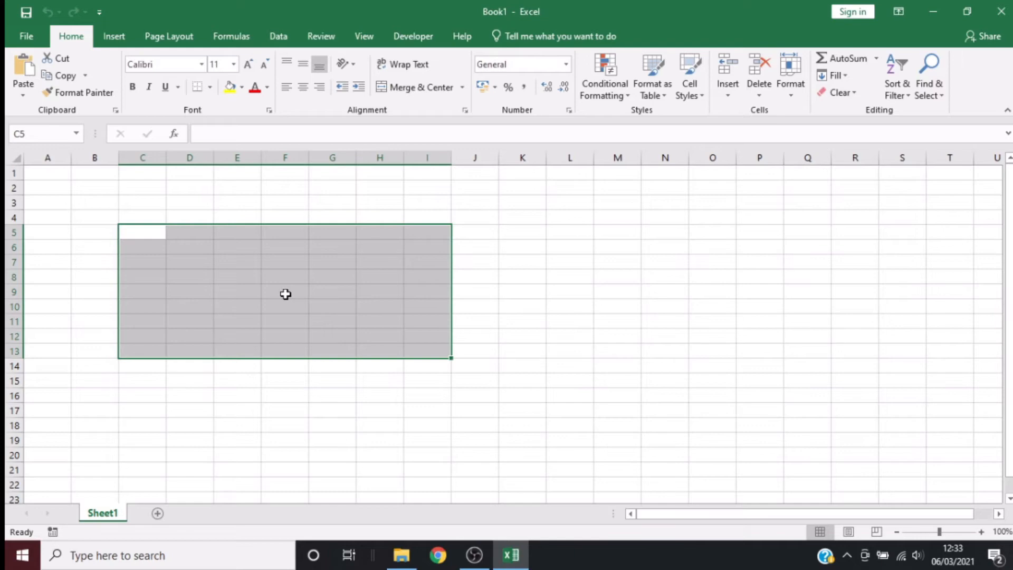
Enter the column heading Title in cell A1
left_click(37, 172)
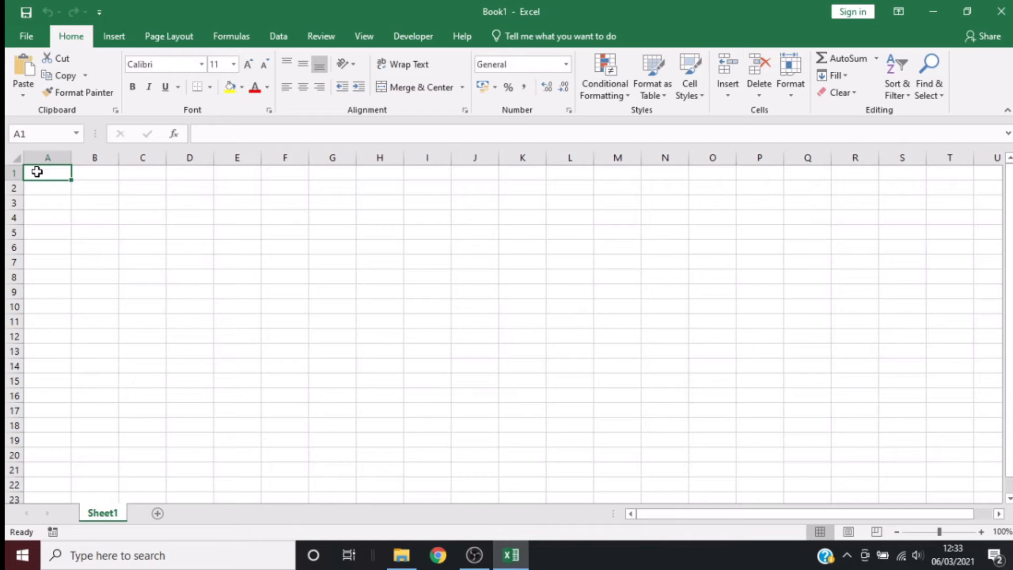
type("Title")
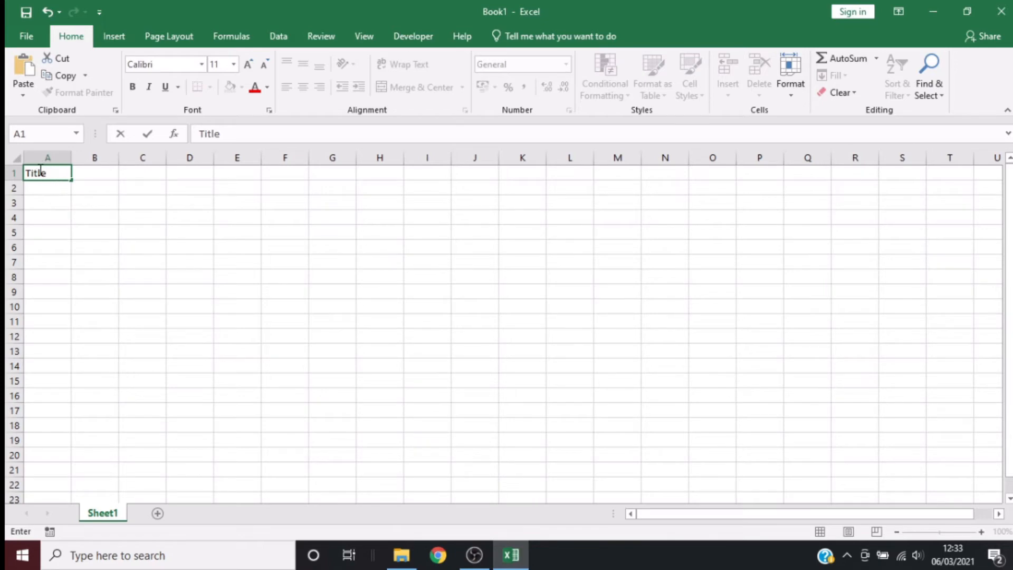
left_click(231, 133)
left_click_drag(240, 133, 190, 133)
left_click(277, 134)
key("Tab")
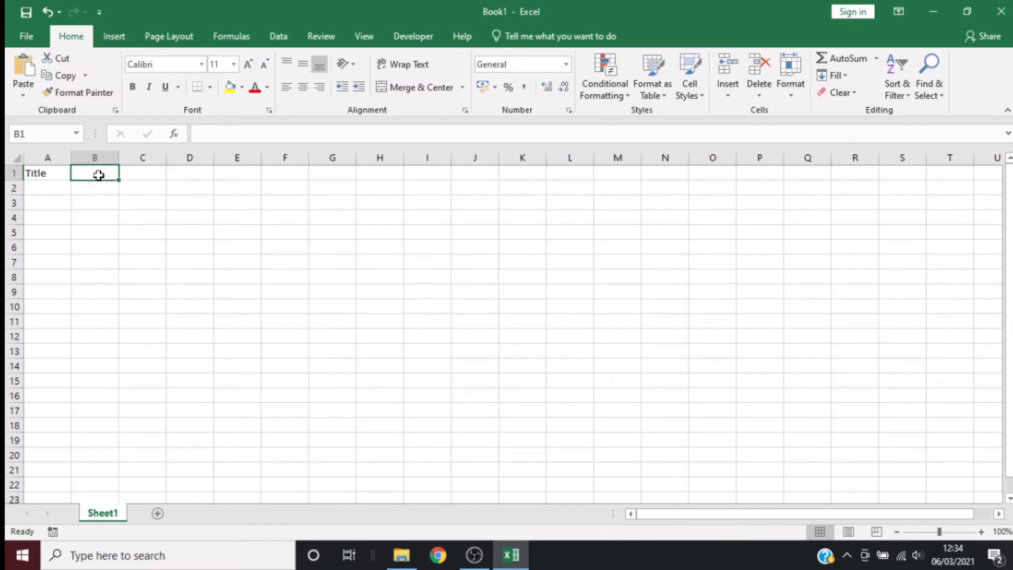
Enter the column headings Quantity, Price and Total in cells B1, C1 and D1
type("Q")
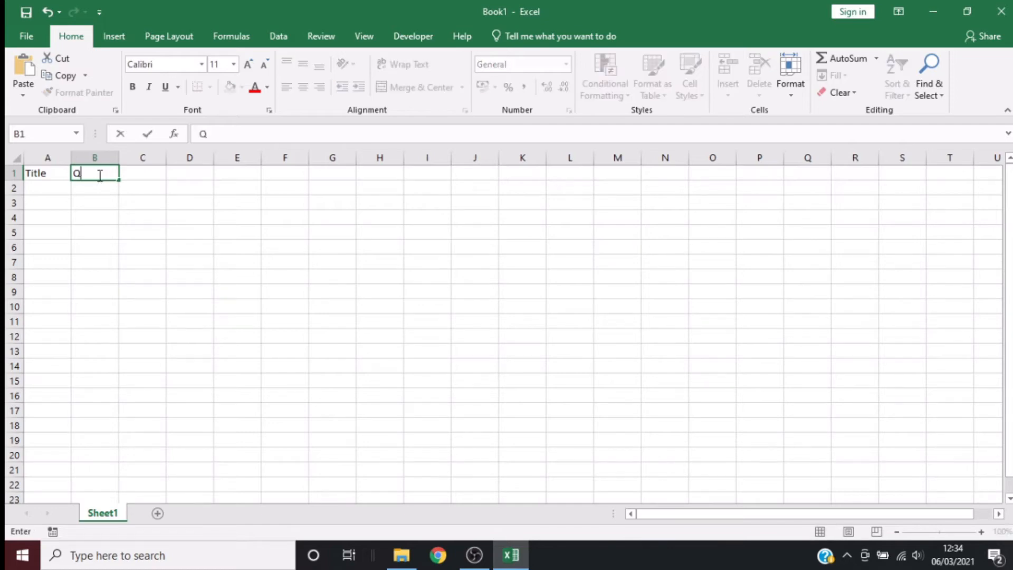
type("uantity")
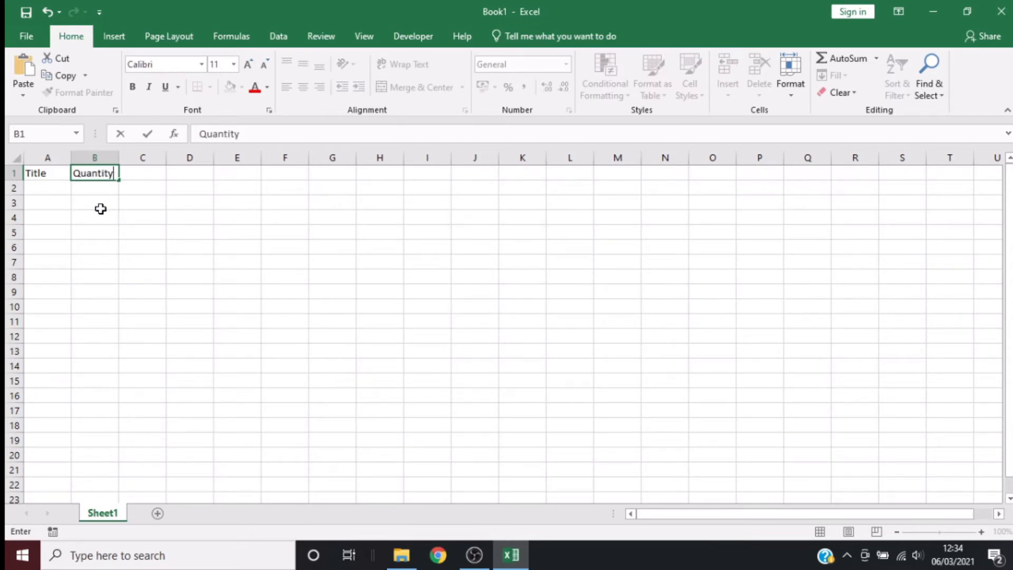
key("Tab")
type("Price")
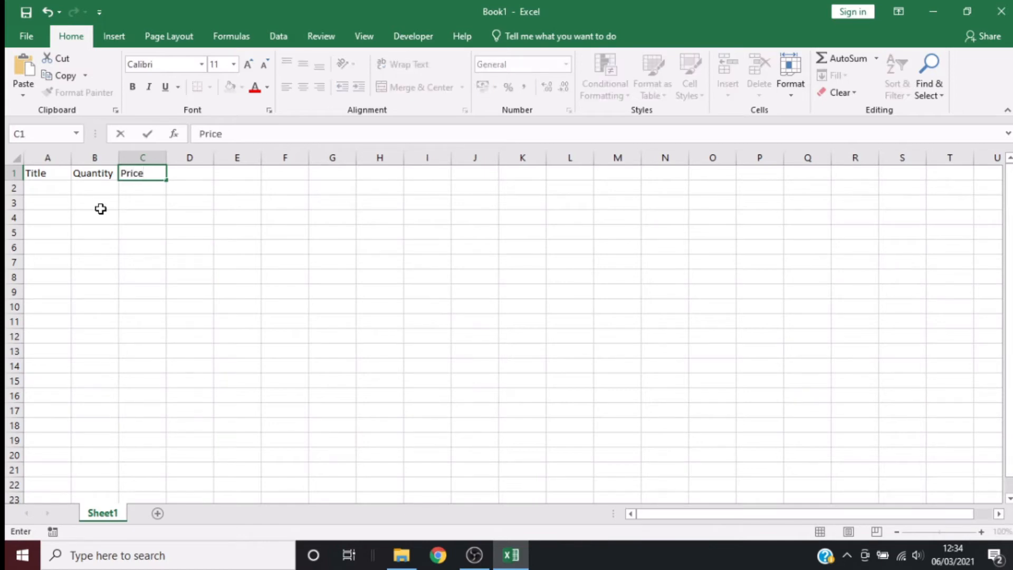
key("Tab")
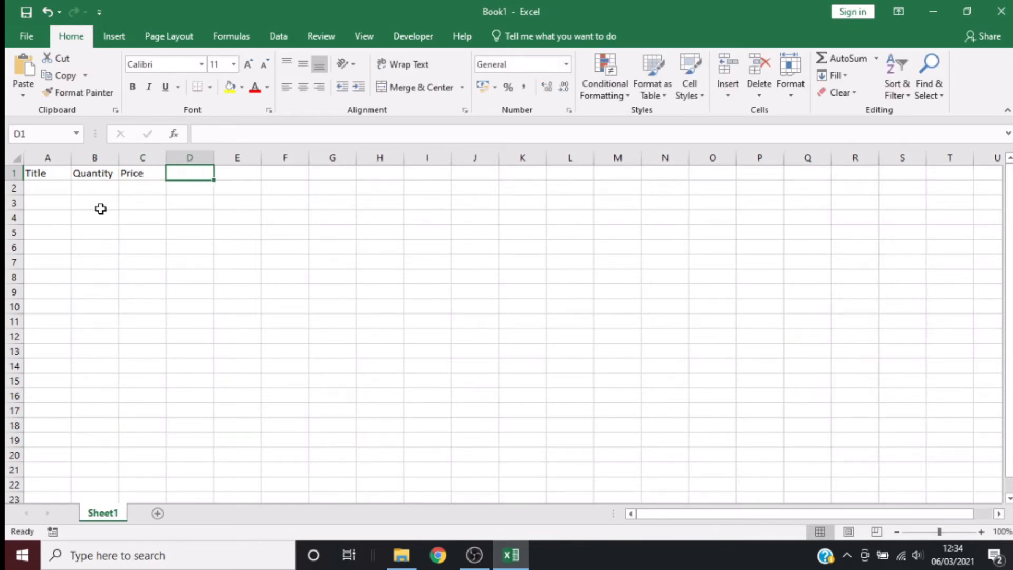
type("Total")
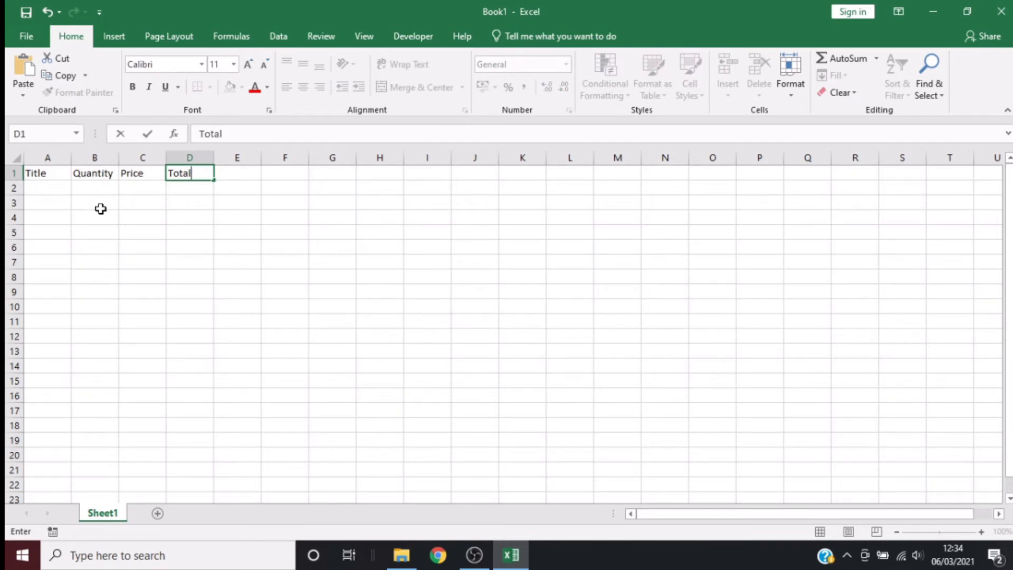
key("Return")
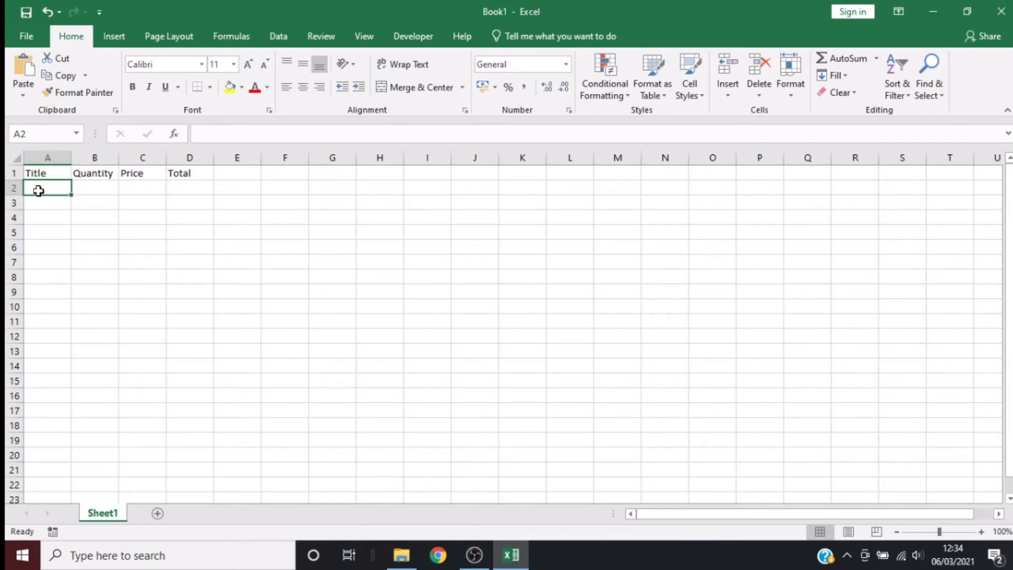
Fill row 2 with the title Book1, quantity 10 and price 1.50, leaving its total blank
type("Book1")
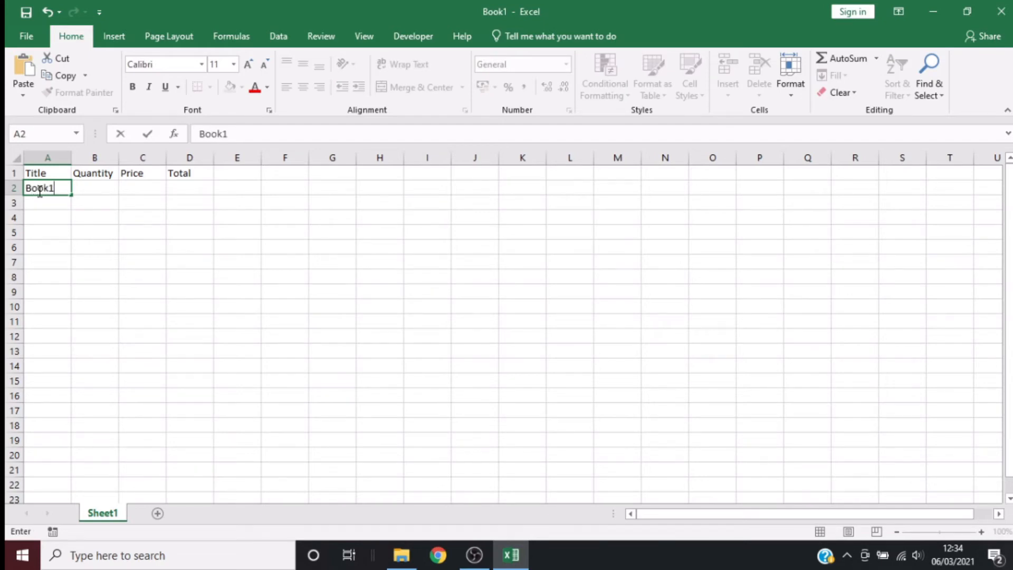
key("Tab")
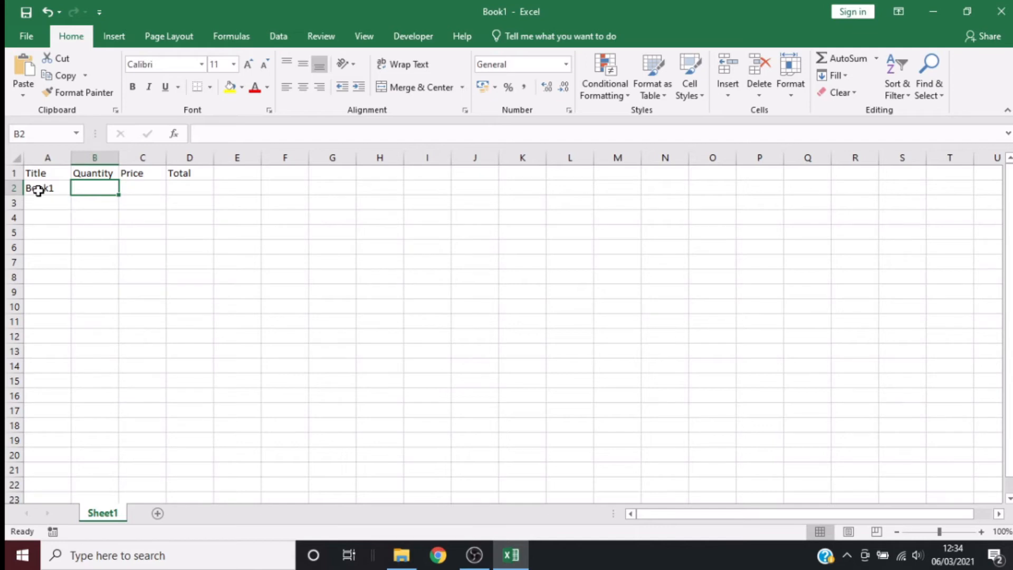
type("10")
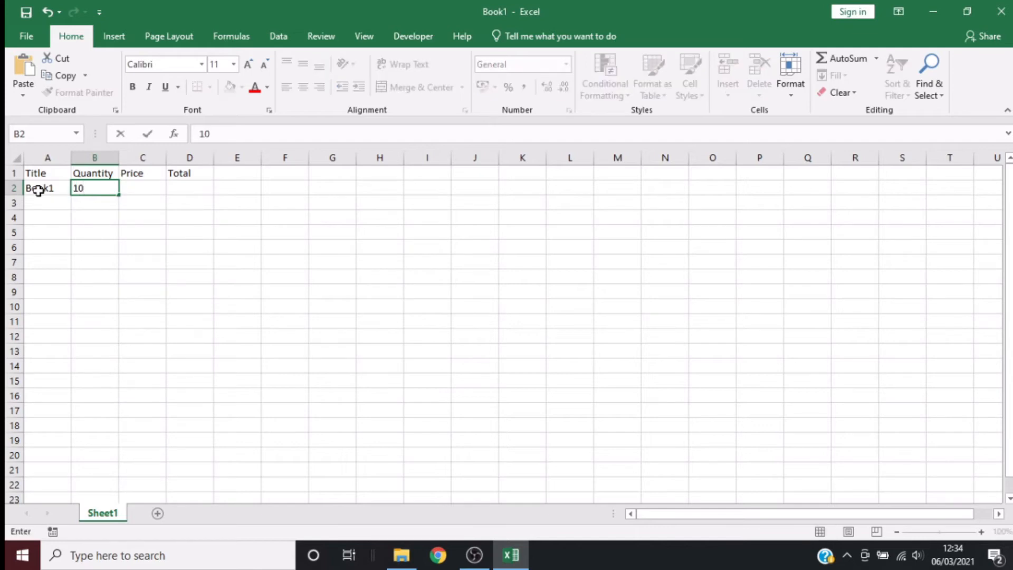
key("Tab")
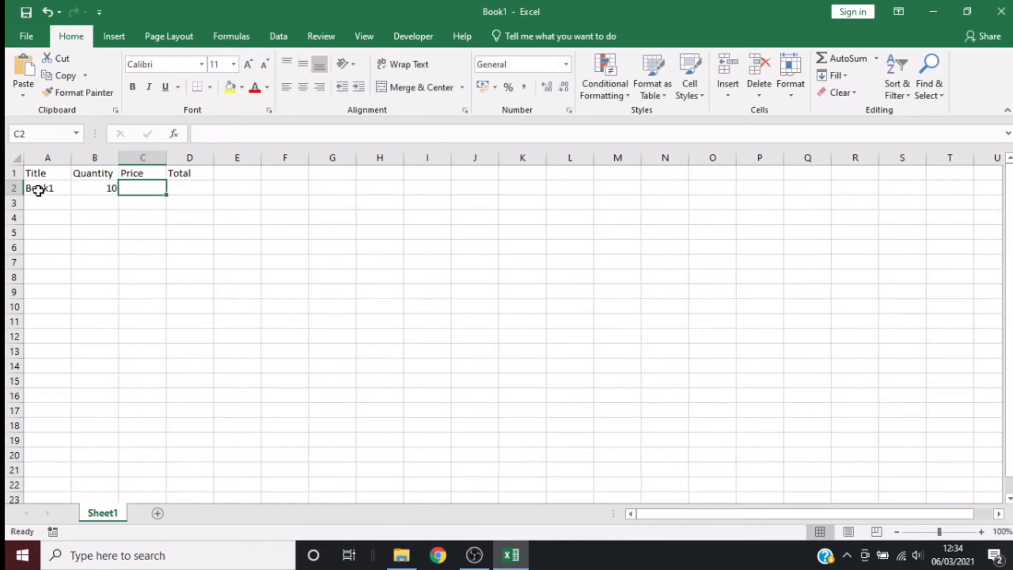
type("!.50")
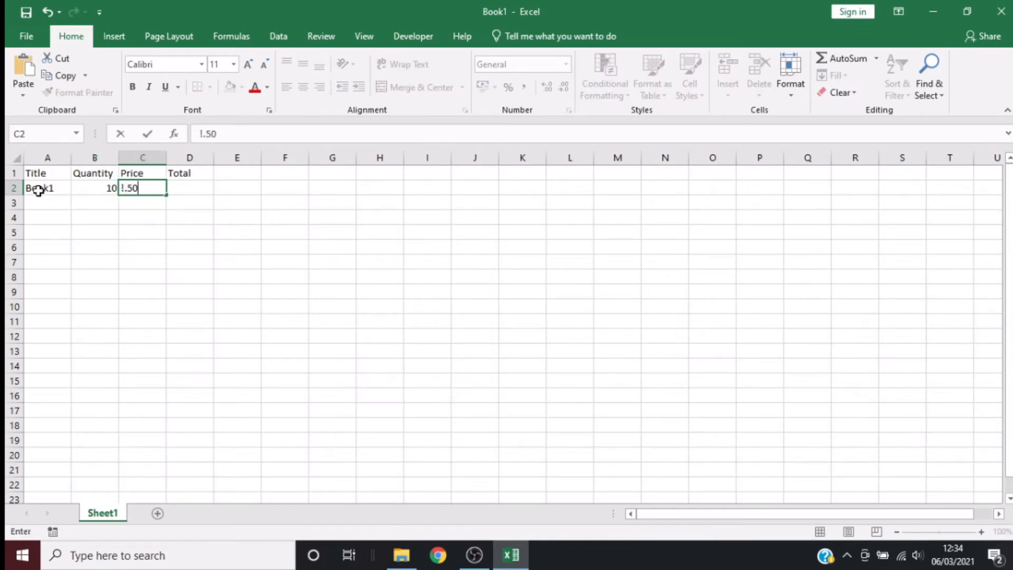
key("BackSpace")
key("BackSpace")
key("BackSpace")
key("BackSpace")
type("1.50")
key("ctrl+Return")
key("Tab")
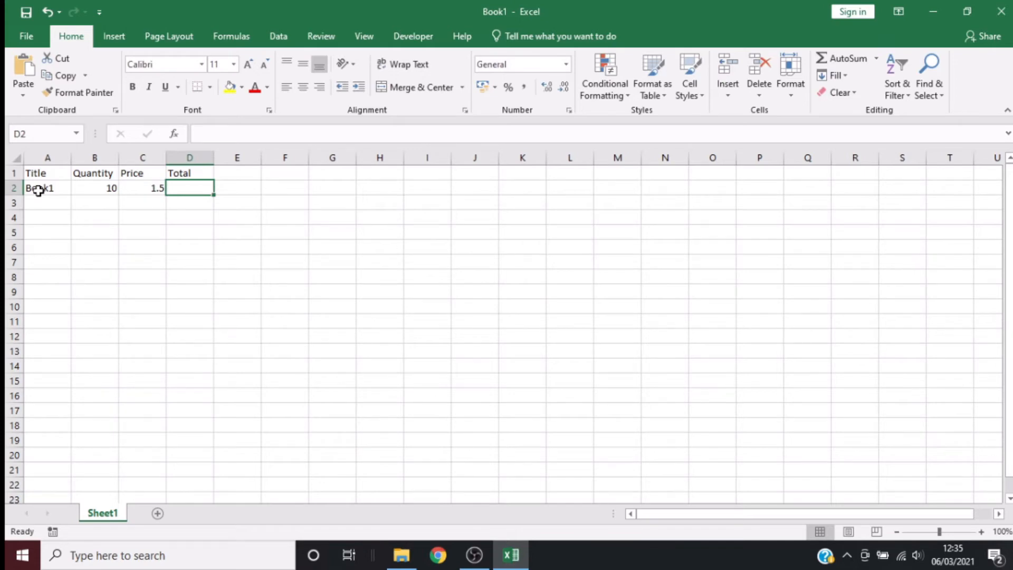
key("Return")
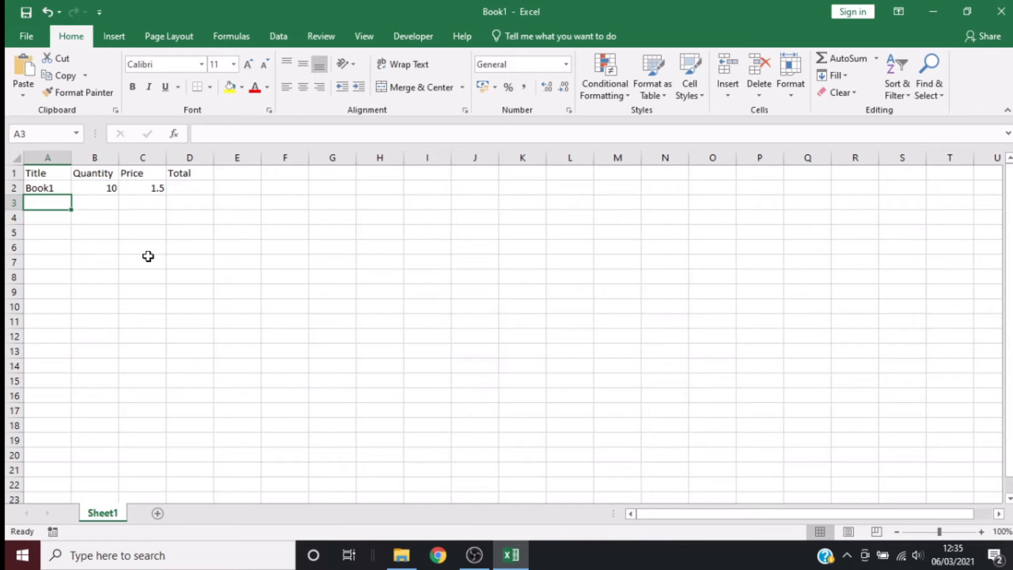
Fill row 3 with the title Book2, quantity 50 and price 5, leaving its total blank
type("Book2")
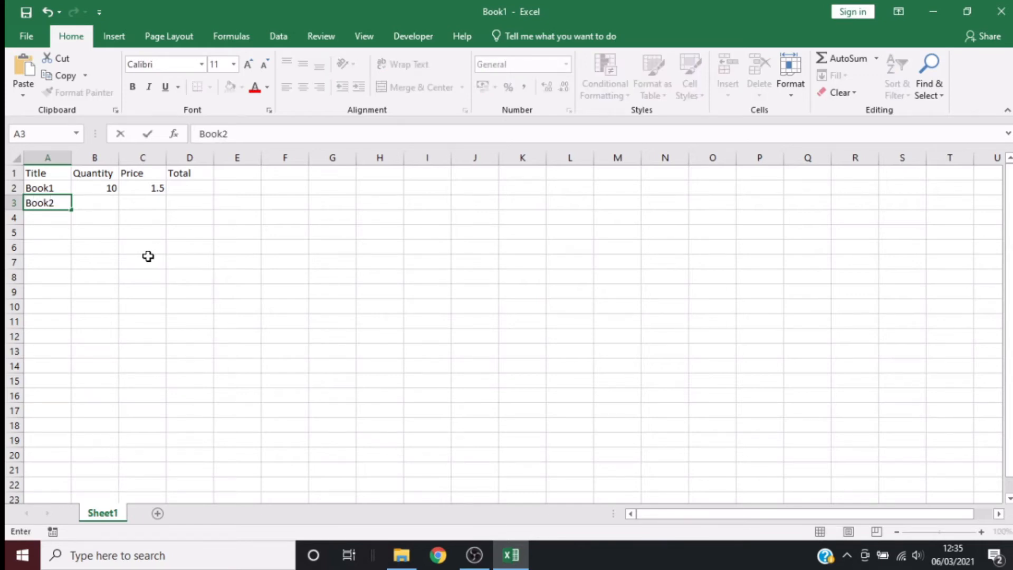
key("Tab")
type("5")
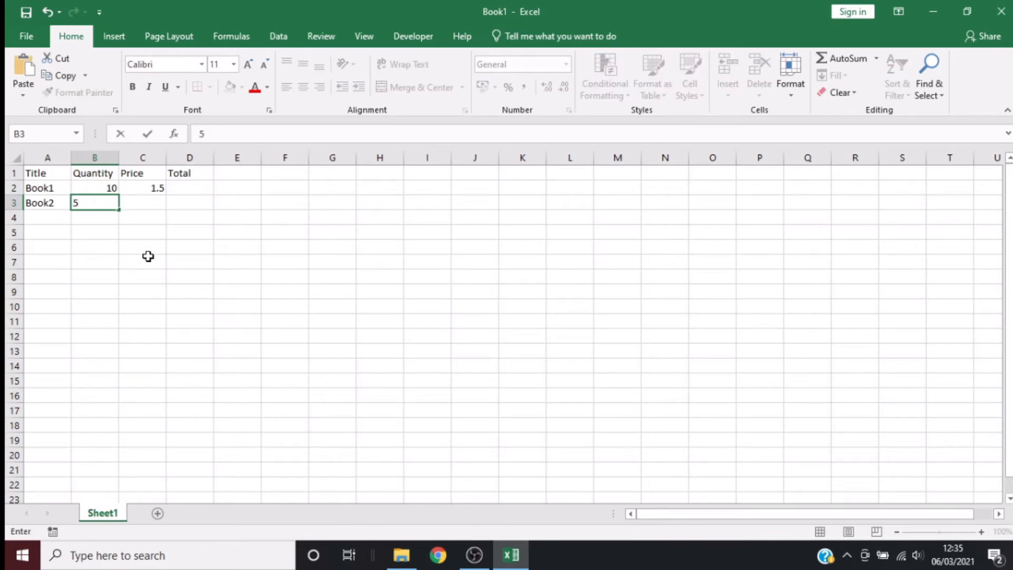
type("0")
key("Tab")
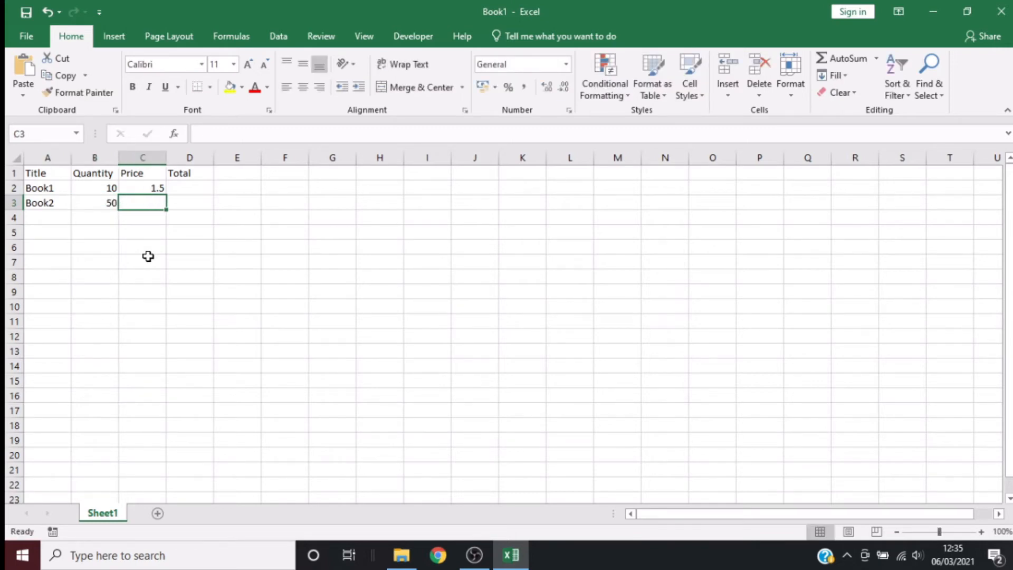
type("5")
key("Tab")
key("Return")
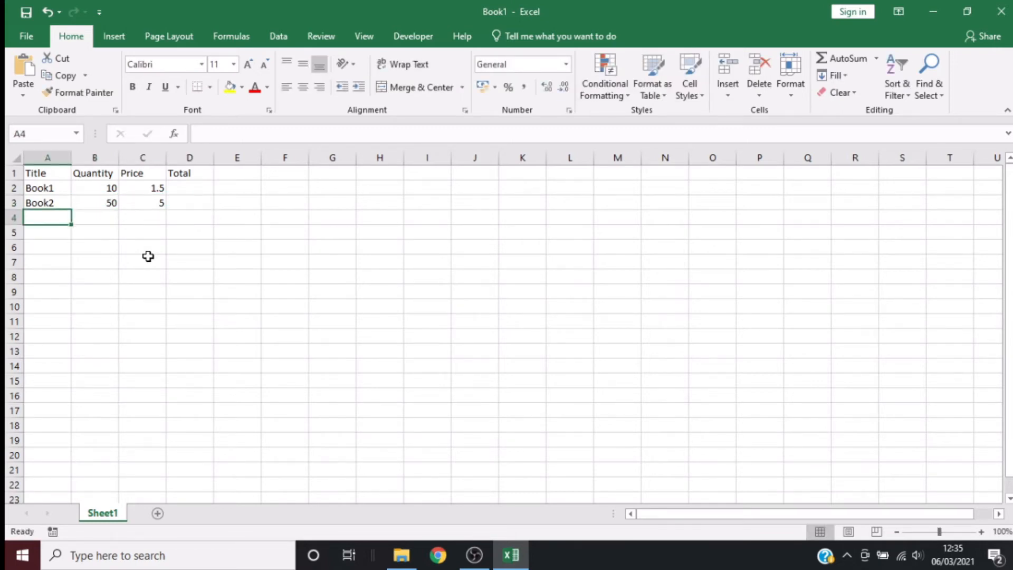
Fill row 4 with the title Book3, quantity 20 and price 10
type("Book3")
key("Tab")
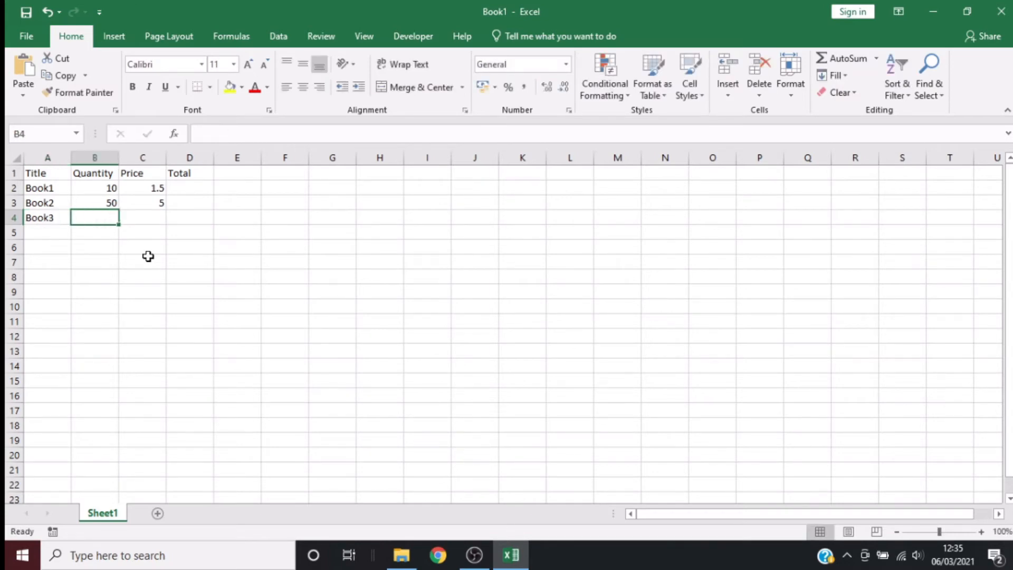
type("20")
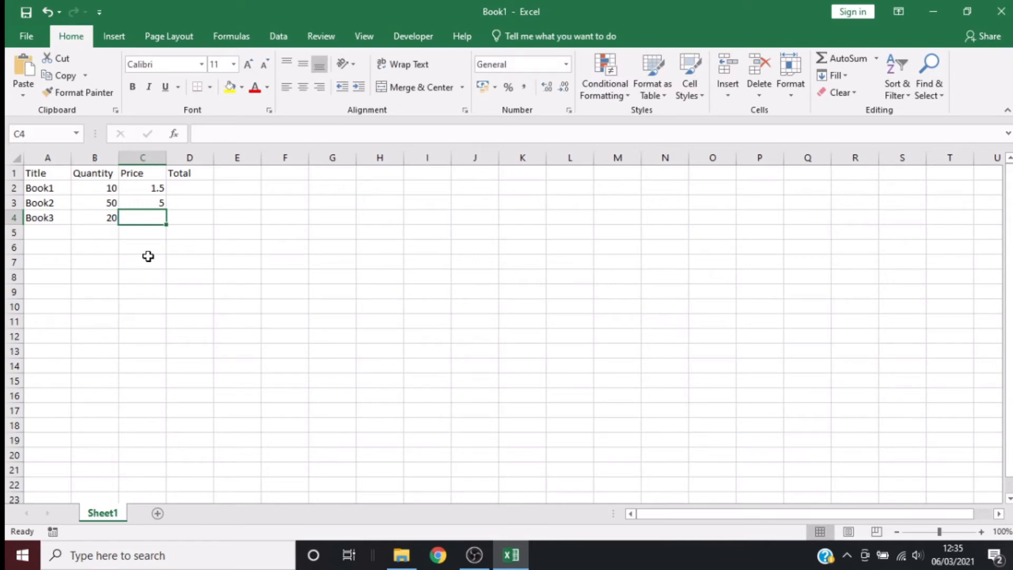
type("10")
key("Return")
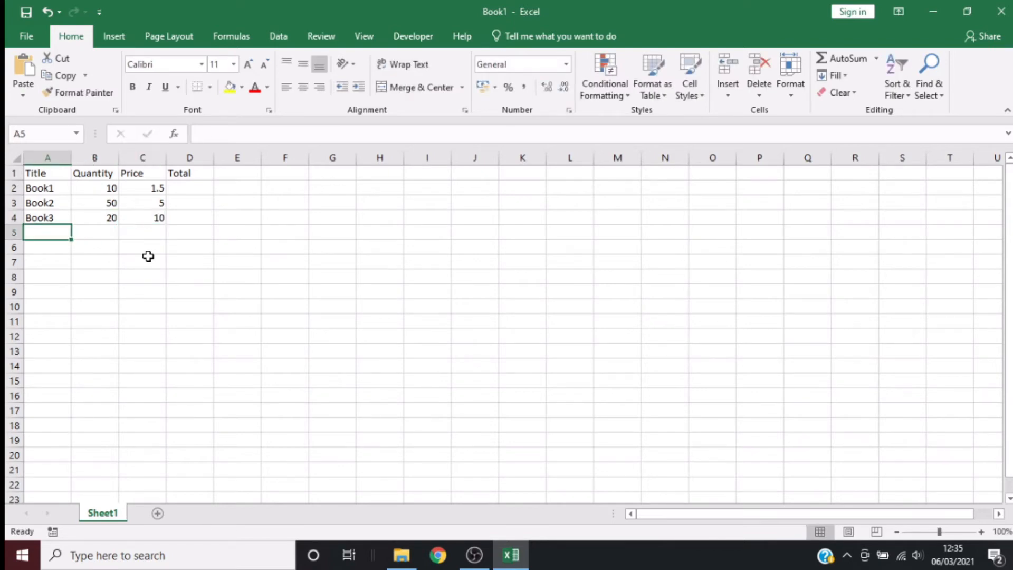
Fill row 5 with the title Book4, quantity 30 and price 12
type("Book4")
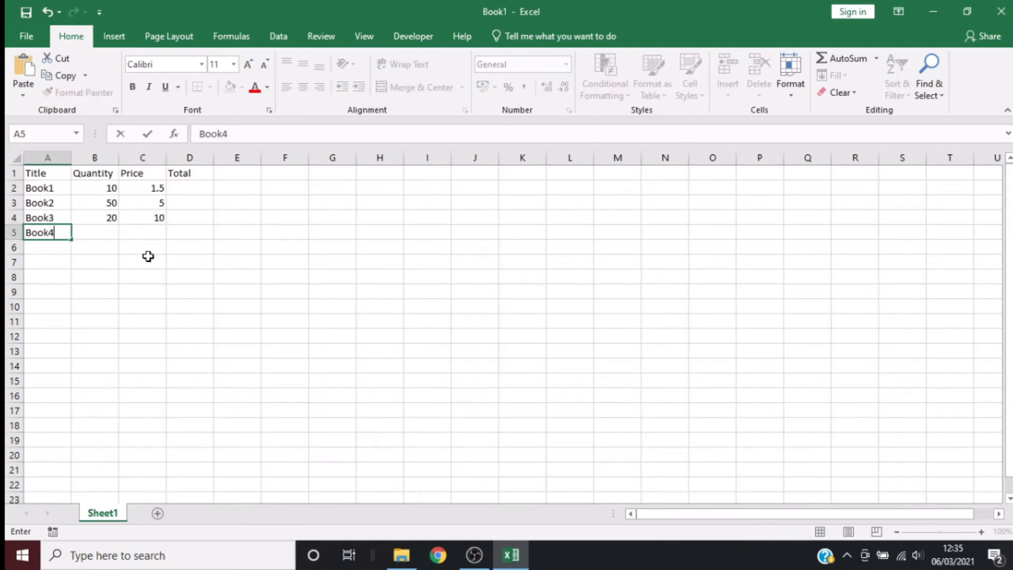
key("Tab")
type("30")
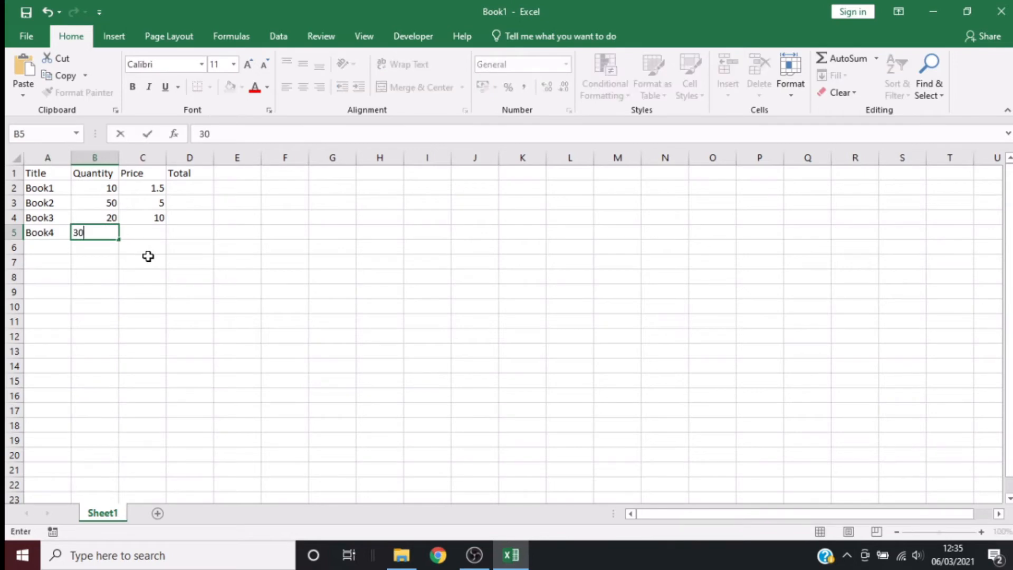
key("Tab")
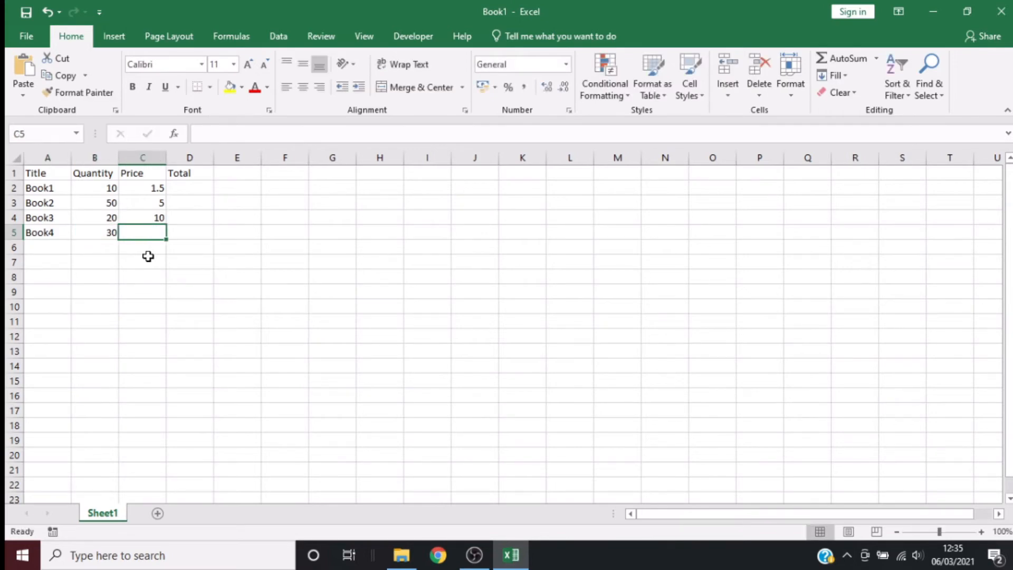
type("12")
key("Tab")
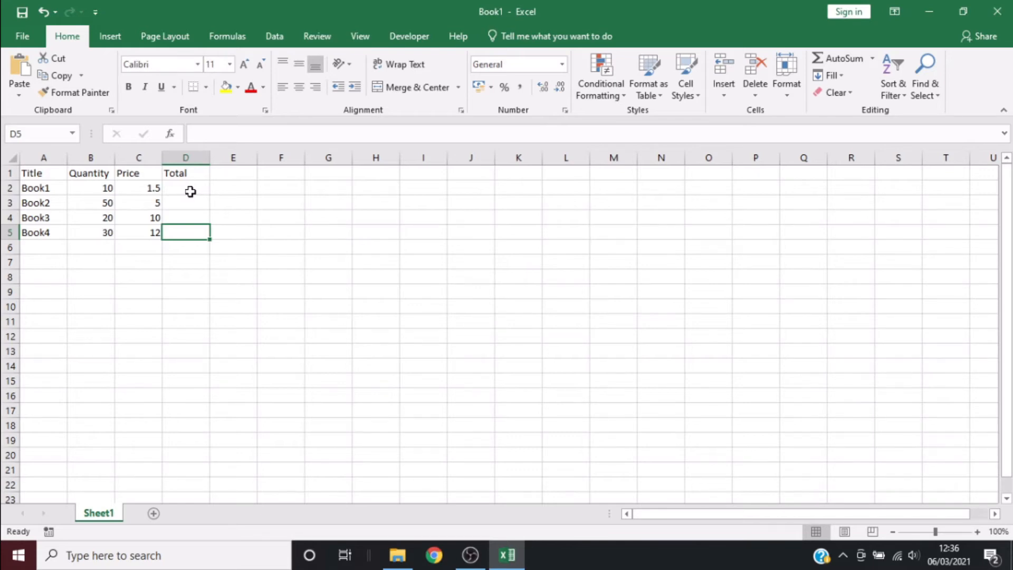
Enter the formula =C2*B2 in cell D2 to multiply Book1's price by its quantity
left_click(190, 191)
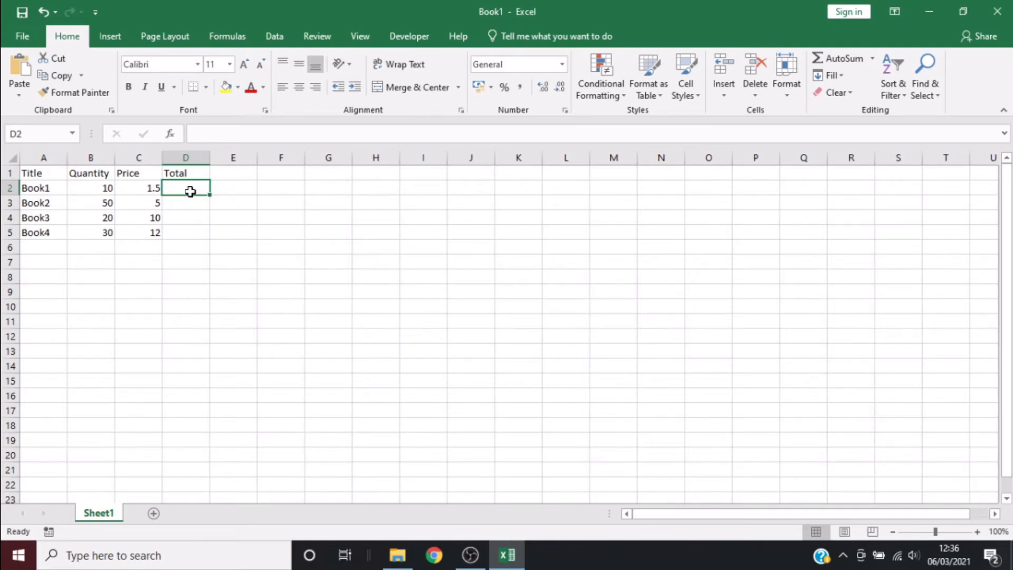
type("=")
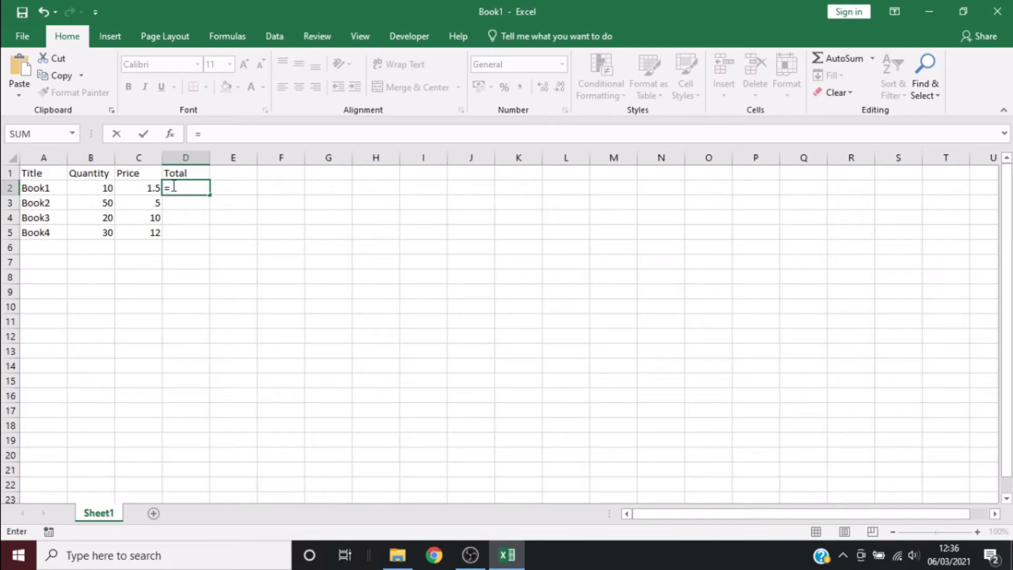
left_click(142, 187)
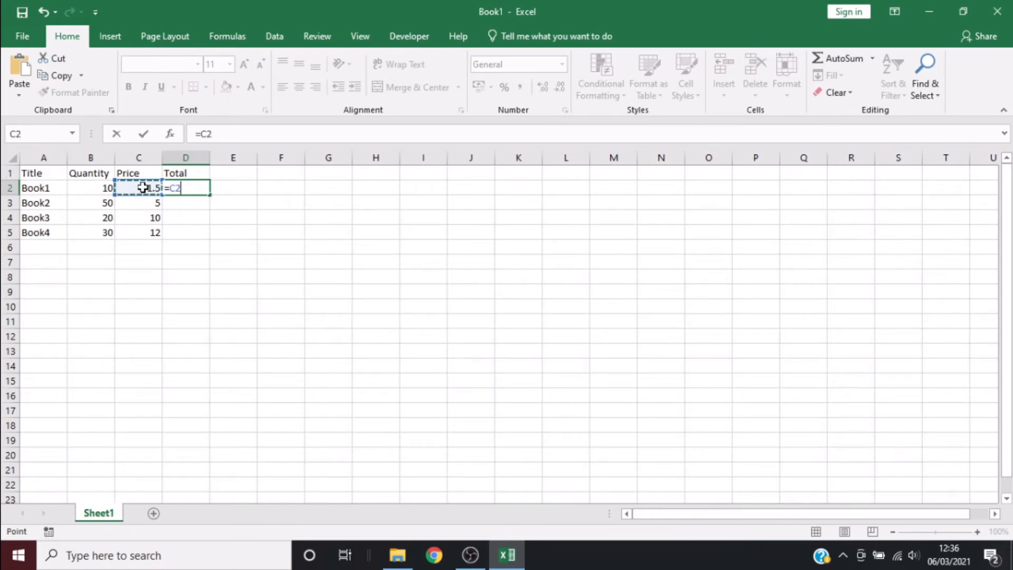
type("*")
left_click(95, 188)
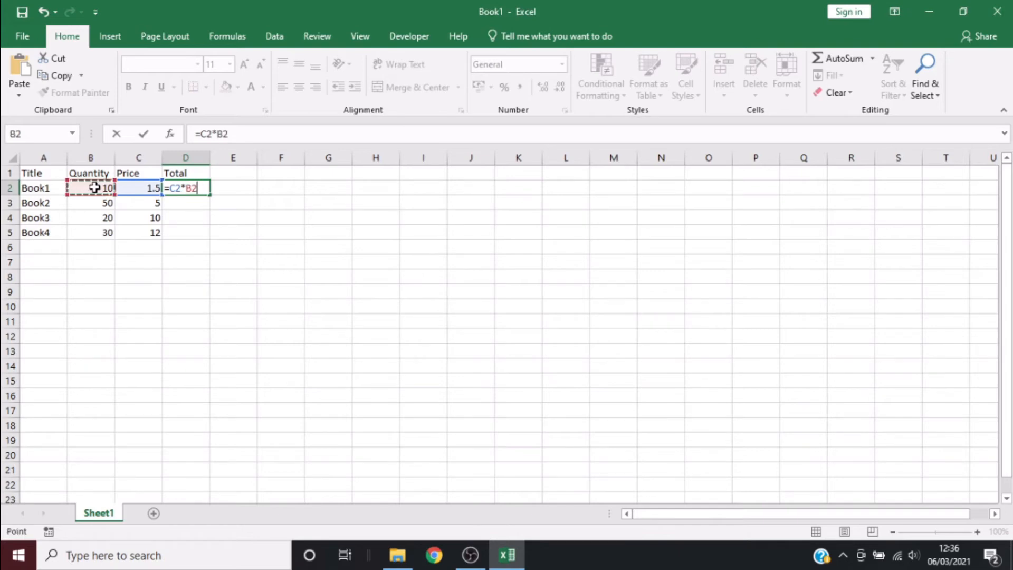
key("Return")
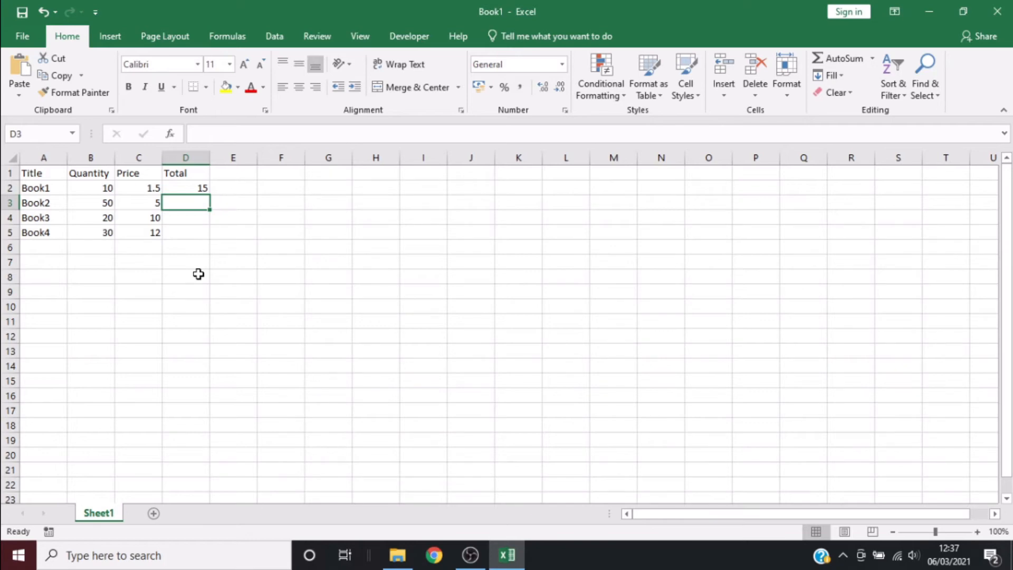
Fill the total formula from D2 down through D5 and check the copied formulas in D3, D4 and D5
left_click(187, 188)
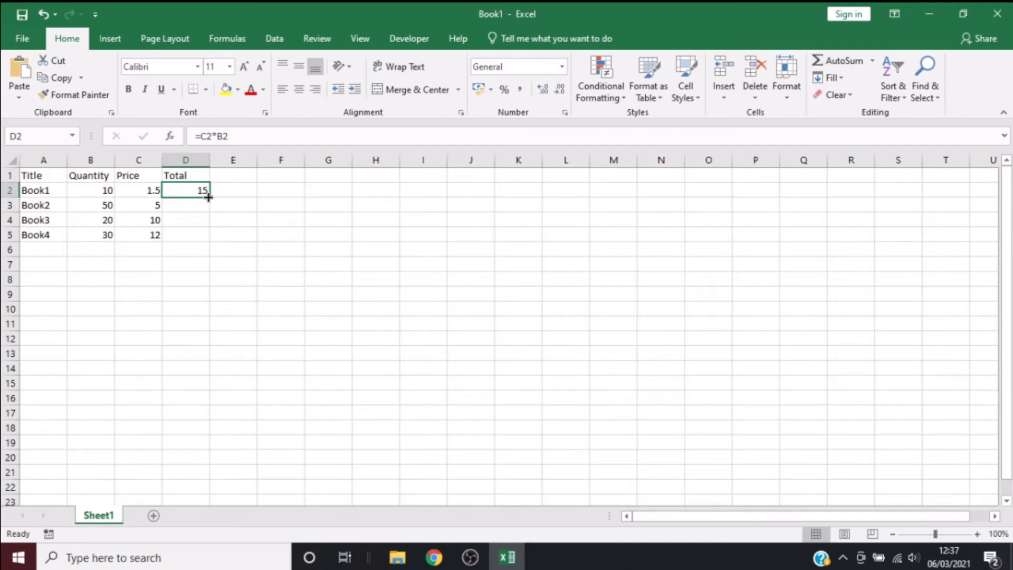
left_click_drag(208, 196, 210, 239)
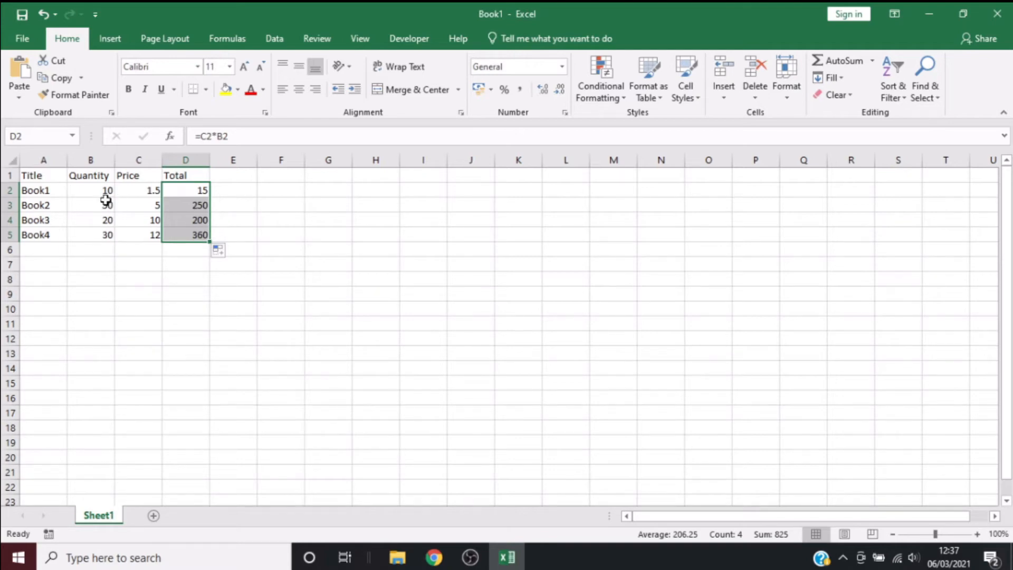
left_click(197, 205)
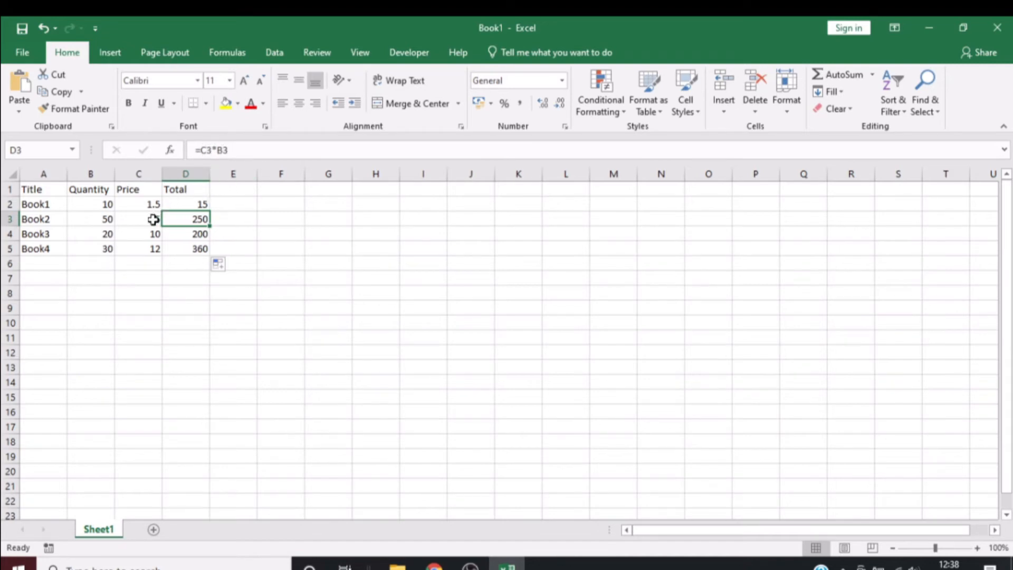
left_click(185, 236)
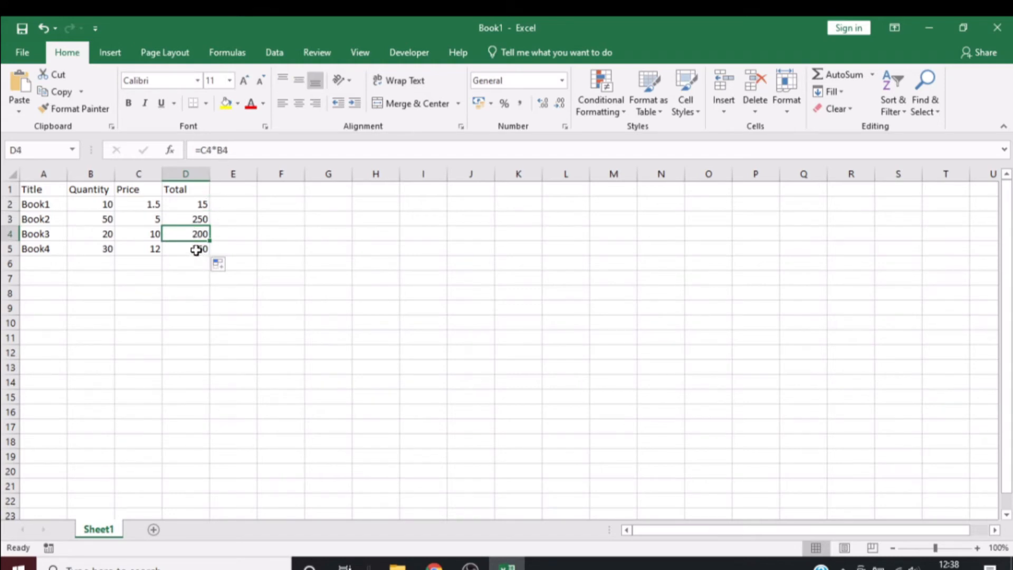
left_click(196, 250)
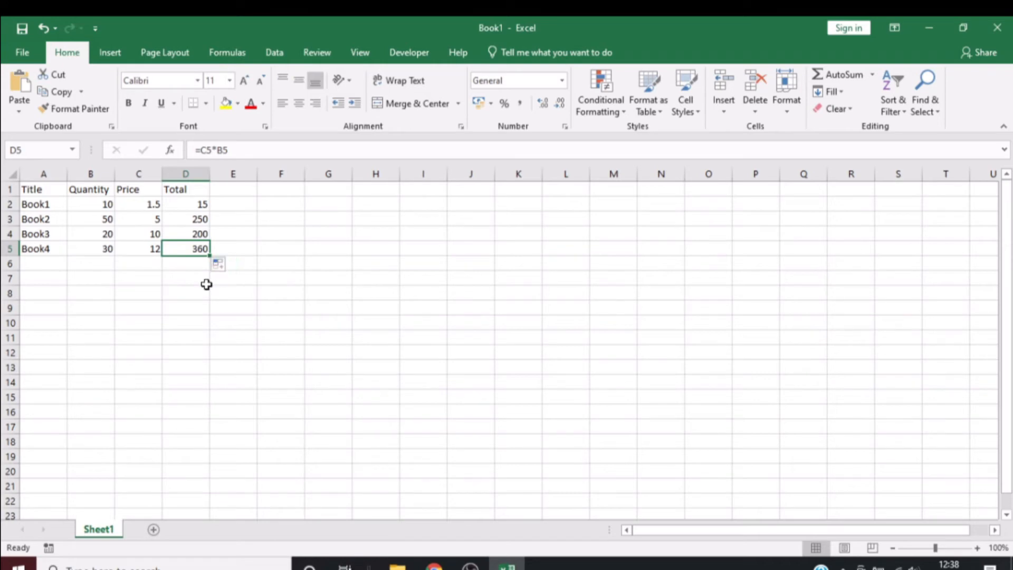
Add a fifth book in row 6 with the title Book5, quantity 20 and price 12
key("Down")
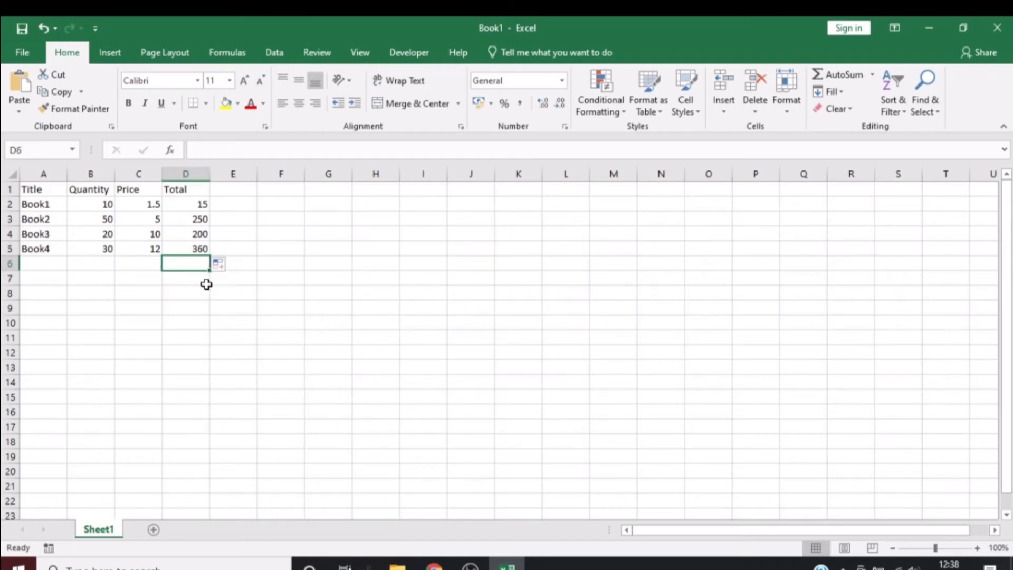
left_click(45, 263)
type("Book")
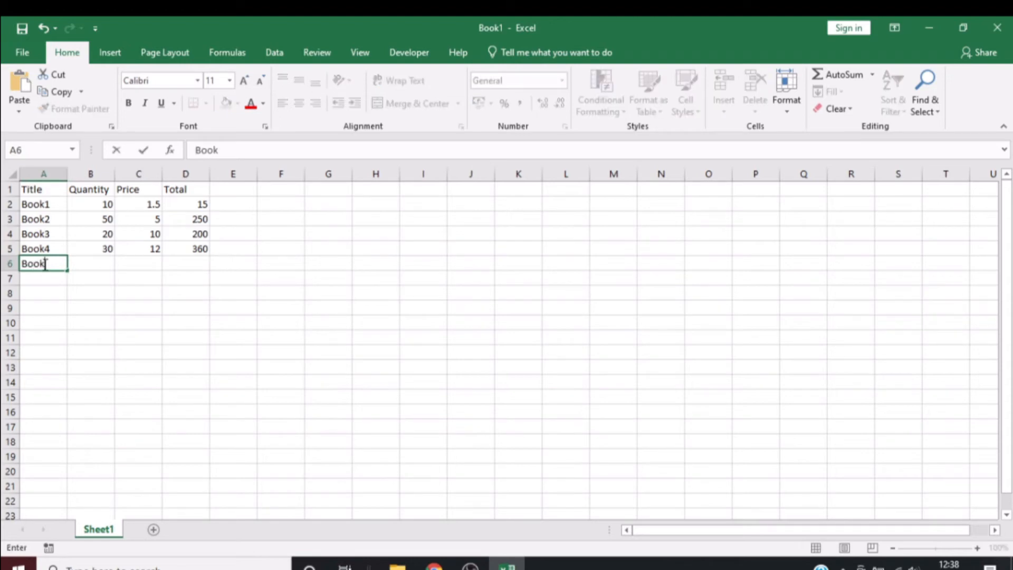
type("5")
key("Tab")
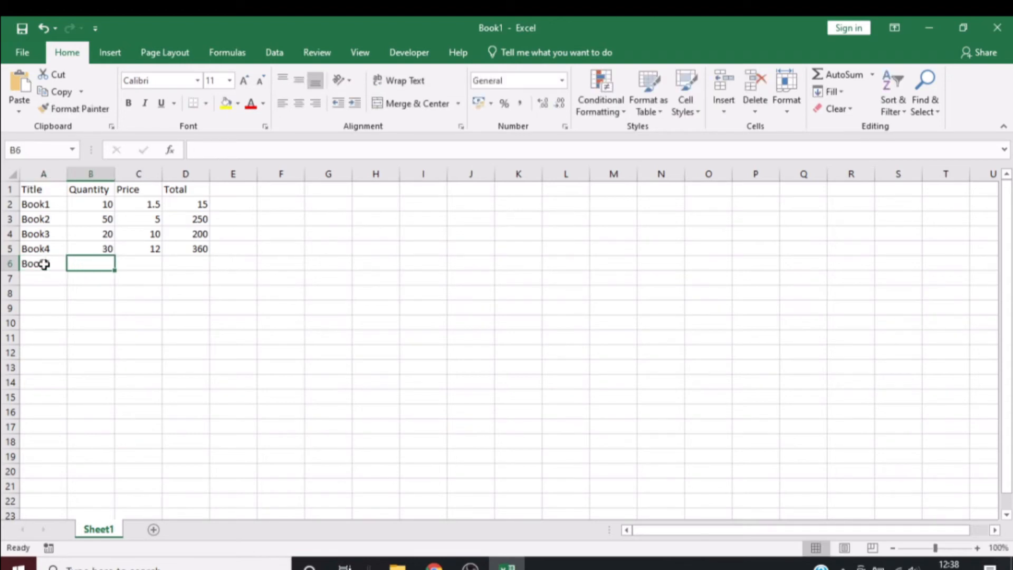
type("20")
key("Tab")
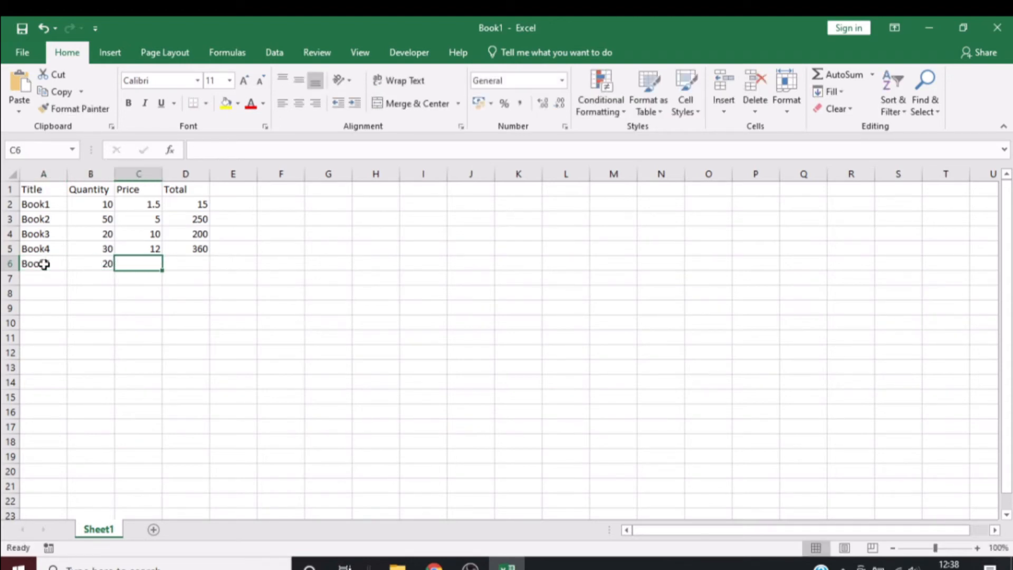
type("12")
key("Tab")
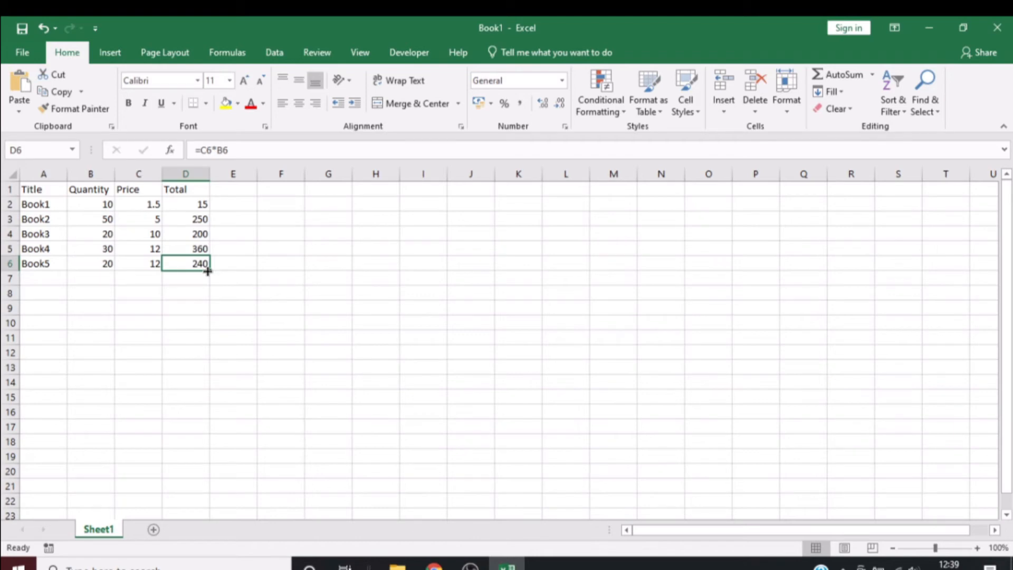
left_click(301, 307)
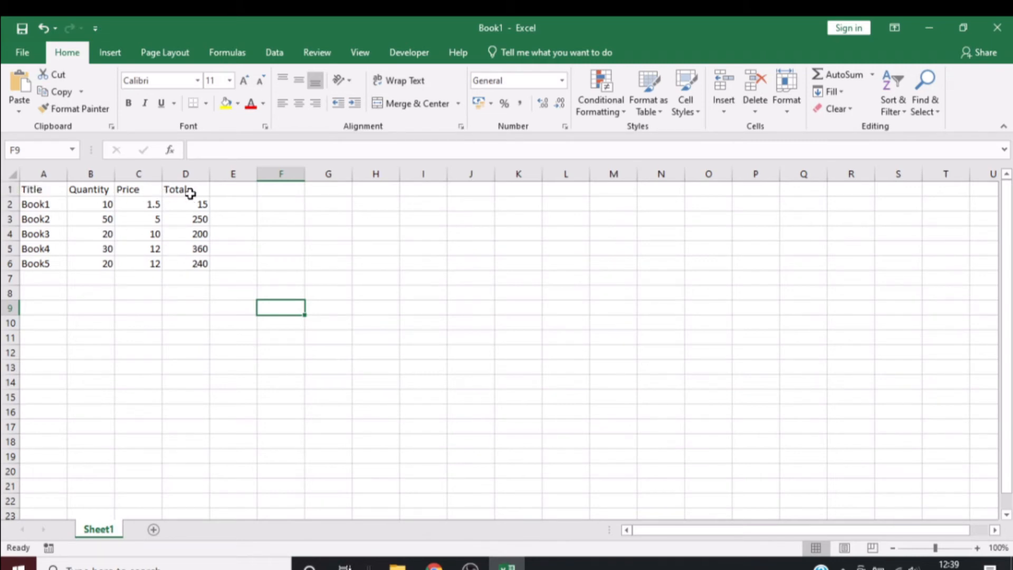
Format the whole heading row 1 as bold, italic and underlined
left_click(5, 188)
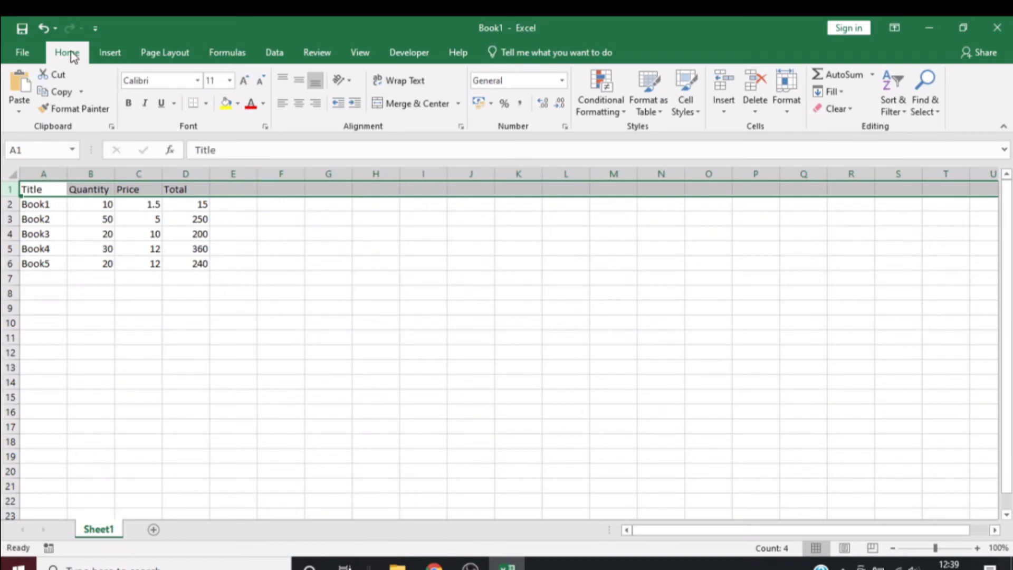
left_click(129, 105)
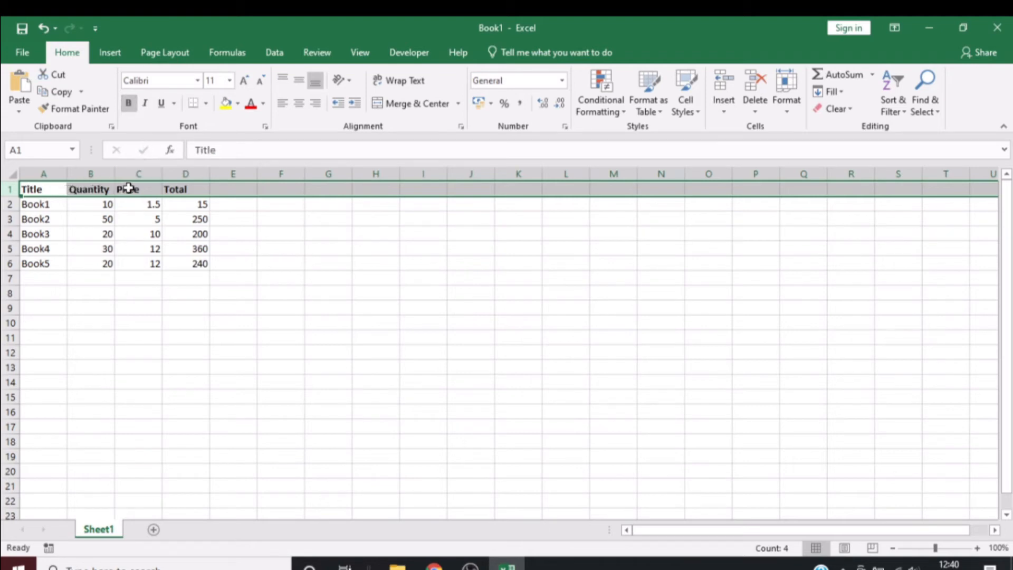
left_click(147, 103)
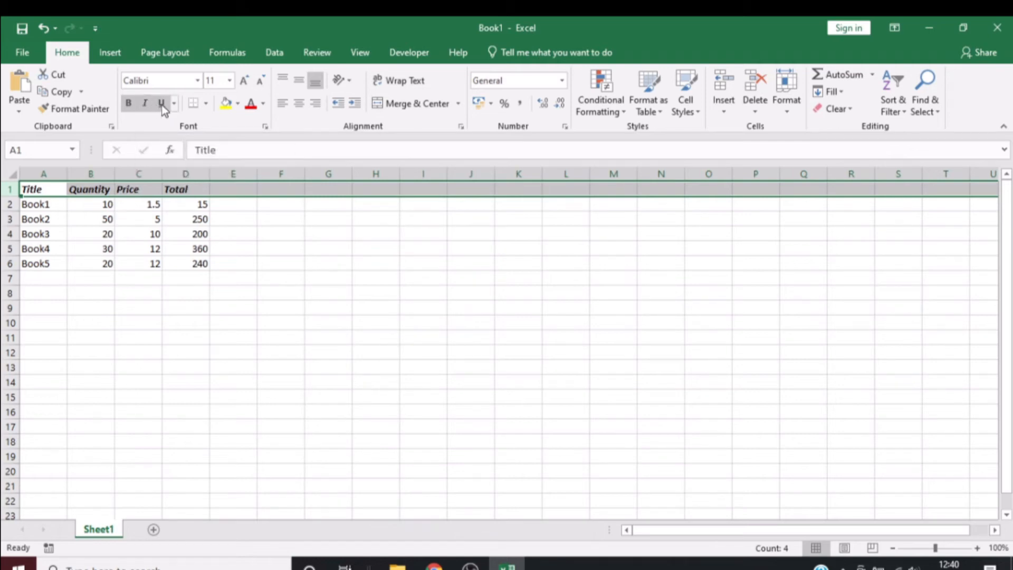
left_click(162, 105)
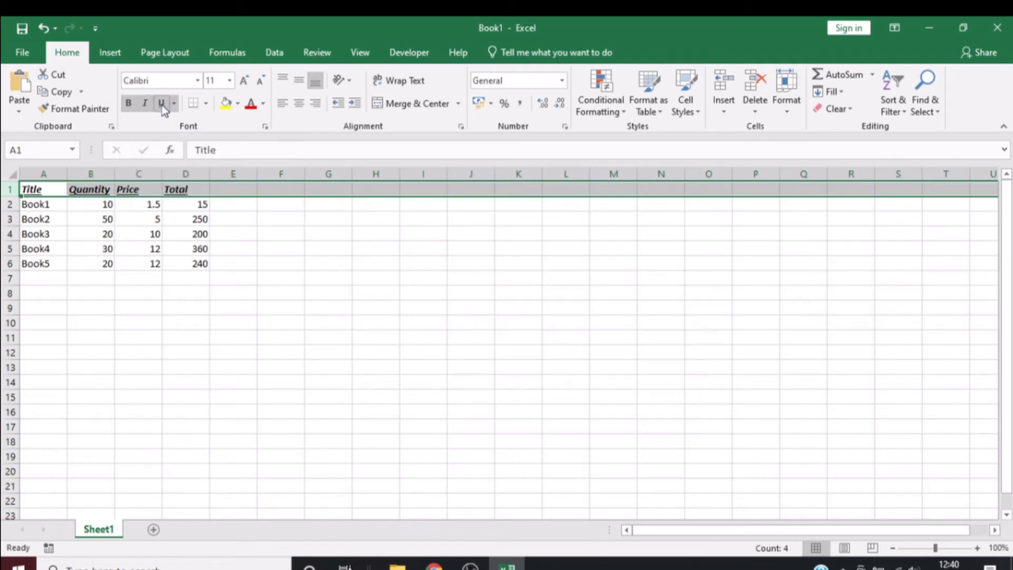
left_click(295, 255)
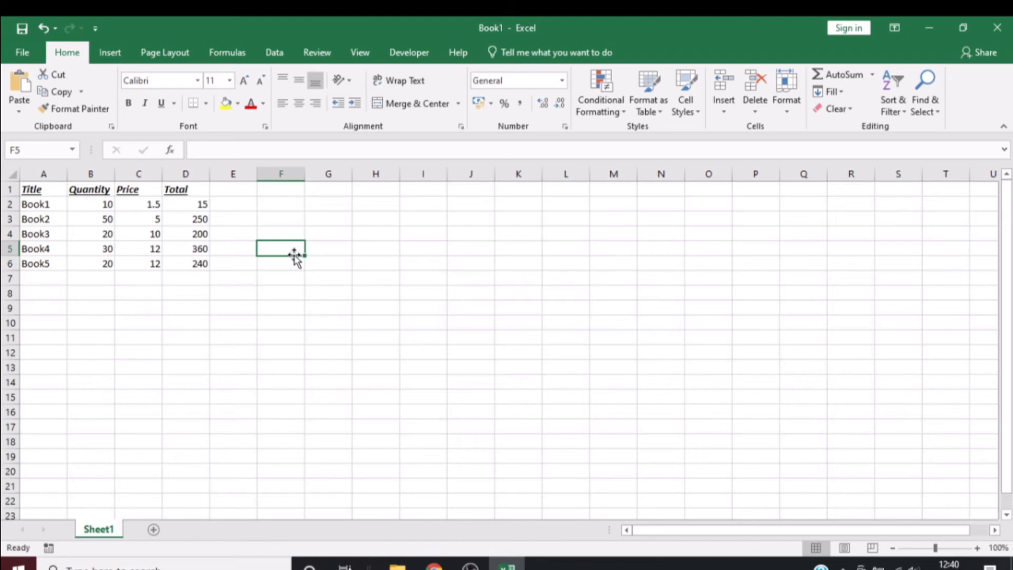
Remove the italic and underline formatting from heading row 1, keeping it bold
left_click(9, 189)
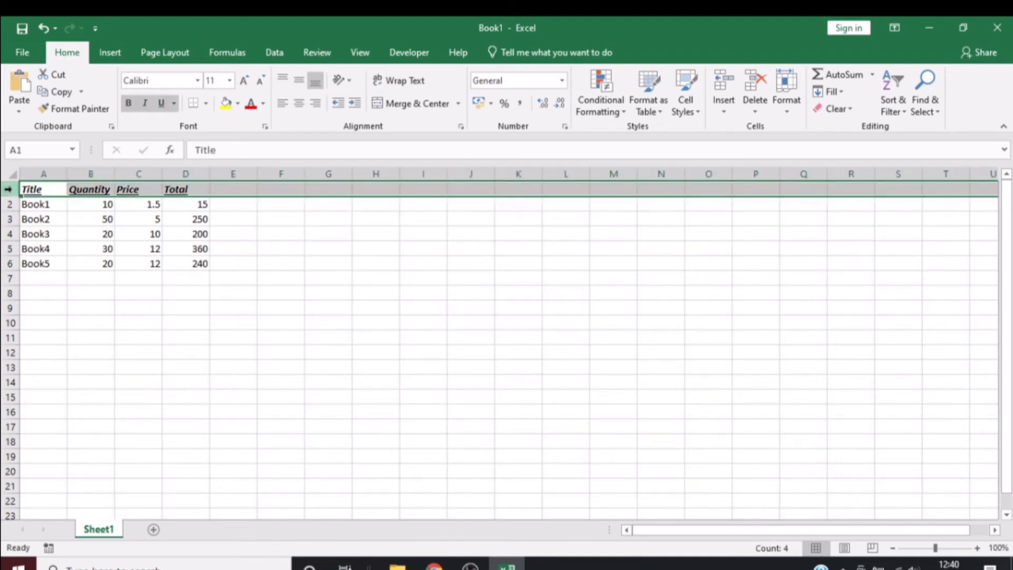
left_click(143, 109)
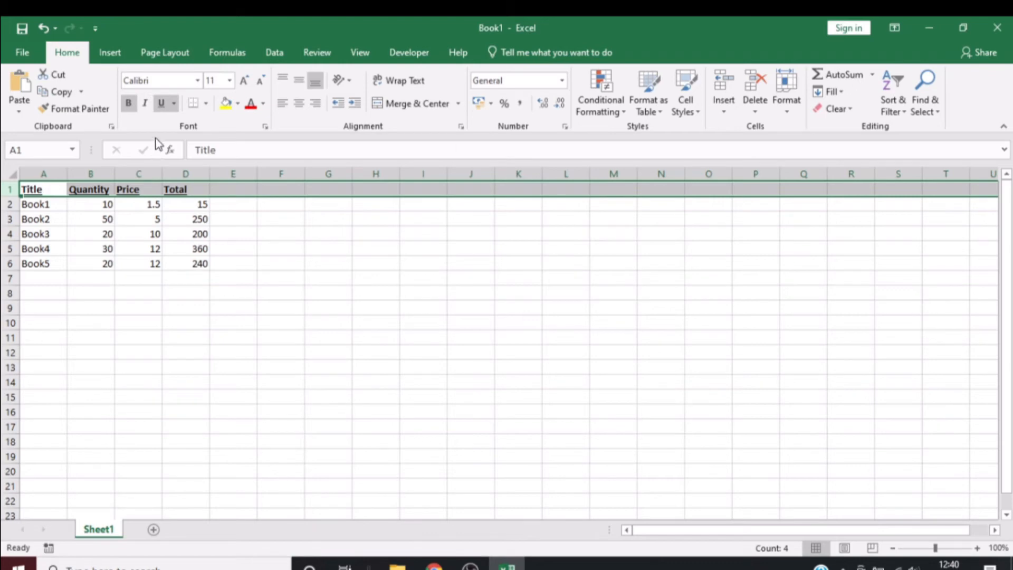
left_click(163, 104)
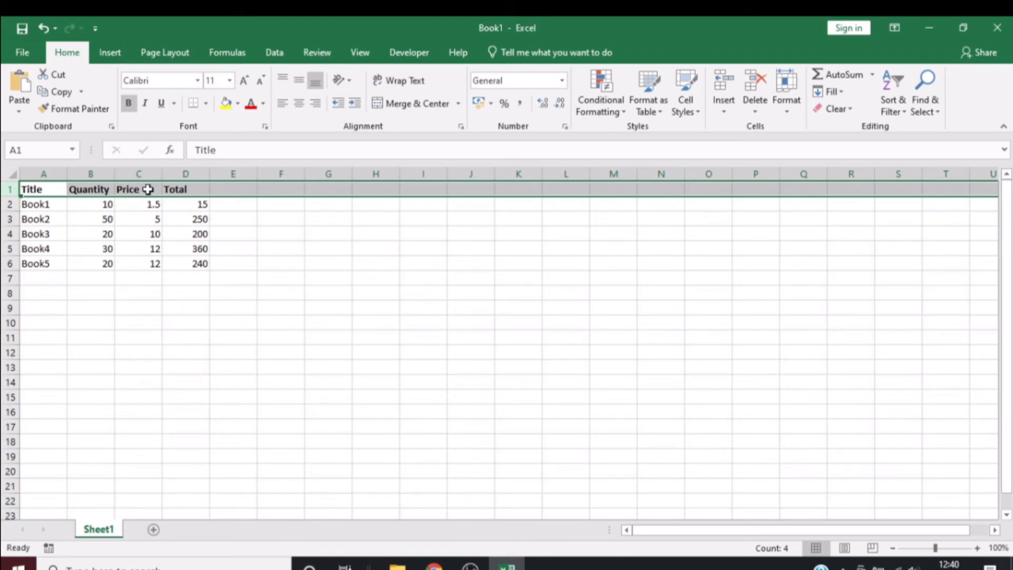
left_click(232, 218)
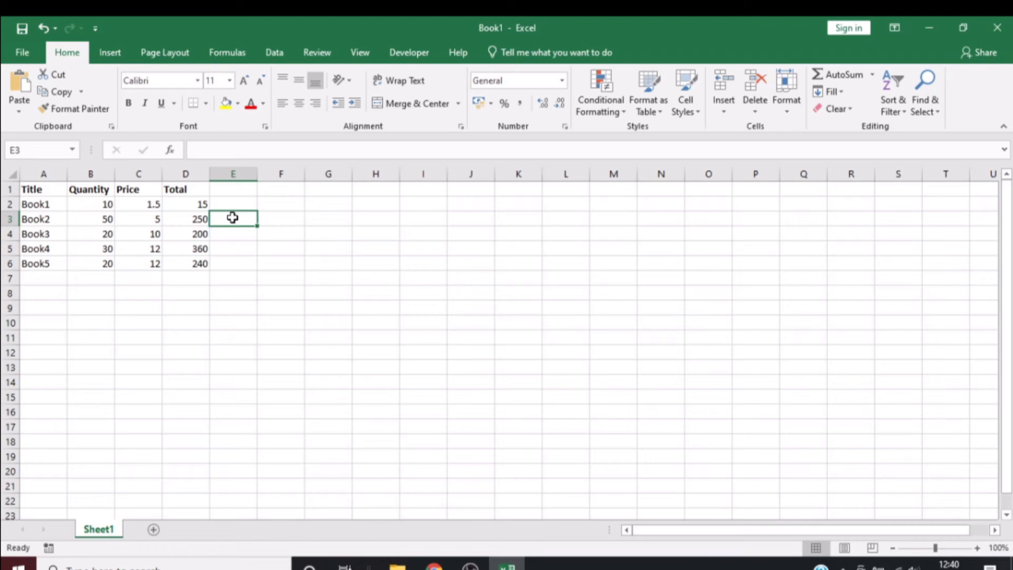
left_click(9, 191)
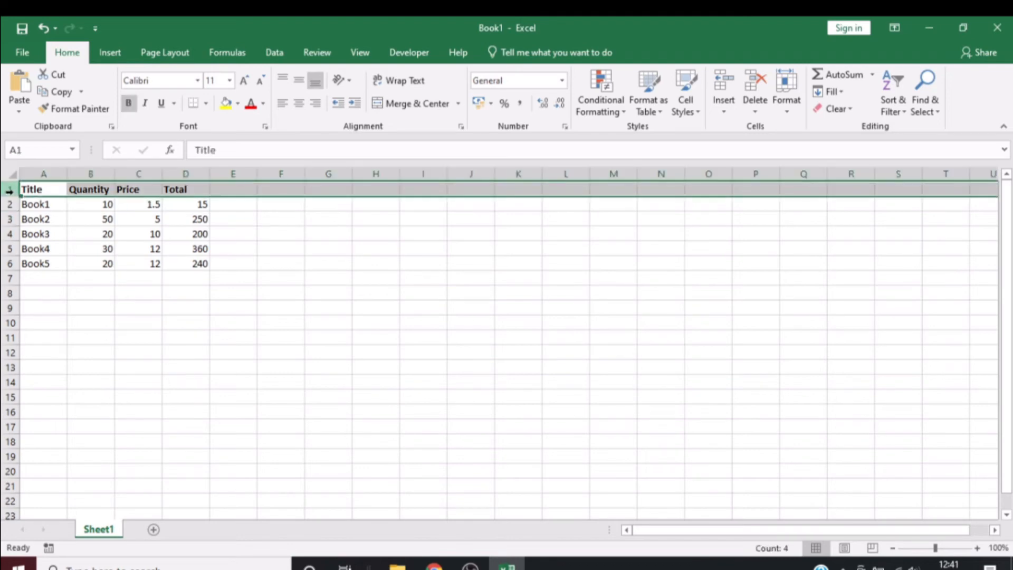
left_click(281, 228)
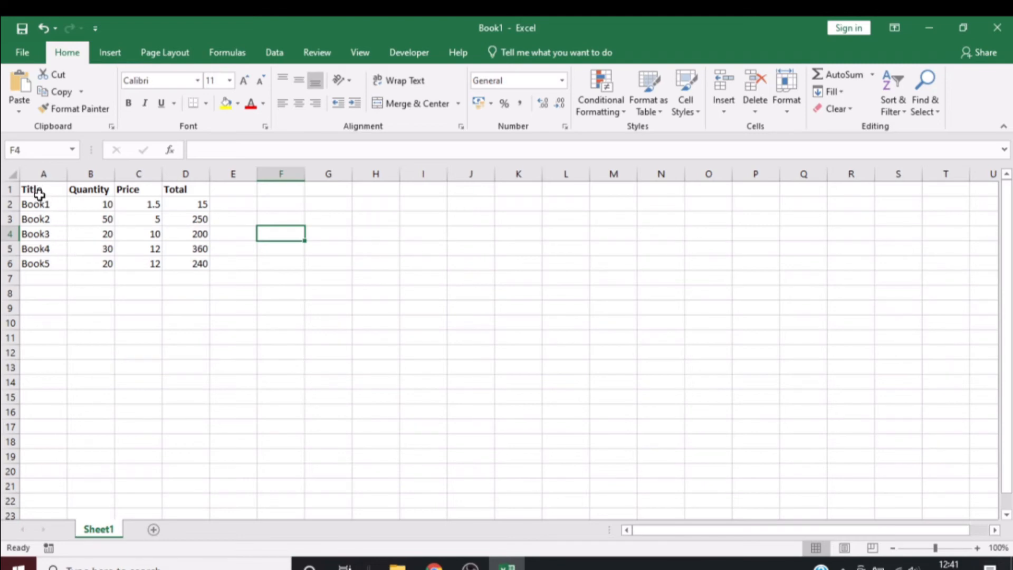
Select the non-adjacent title cells Book2 (A3) and Book4 (A5) together and make them bold
left_click(55, 221)
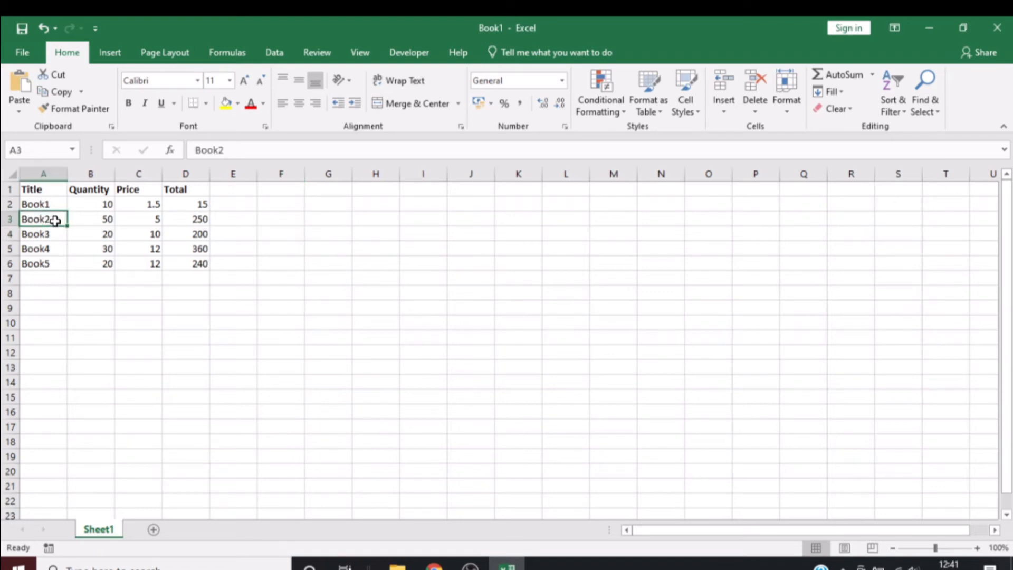
left_click(54, 249)
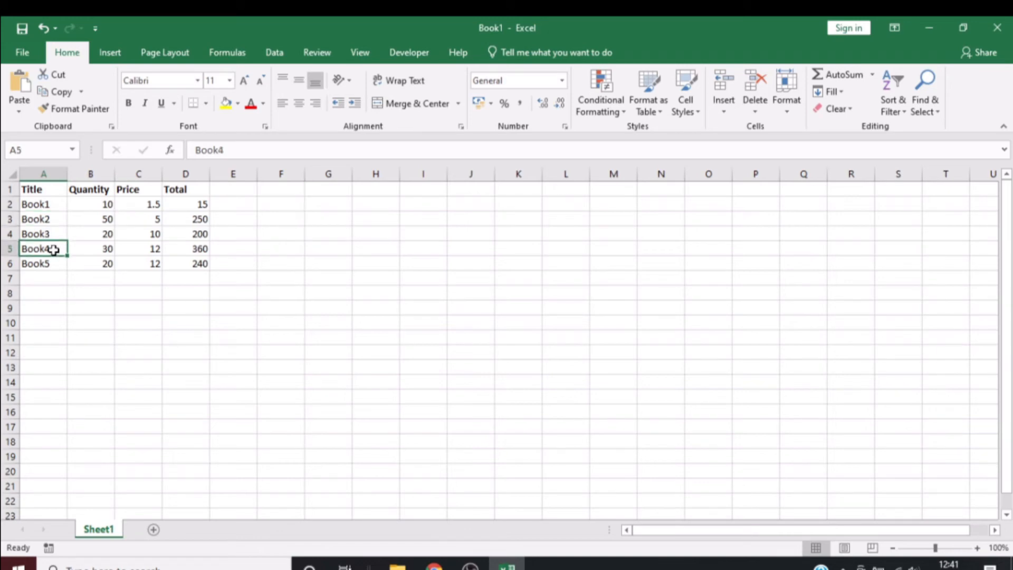
left_click(48, 216)
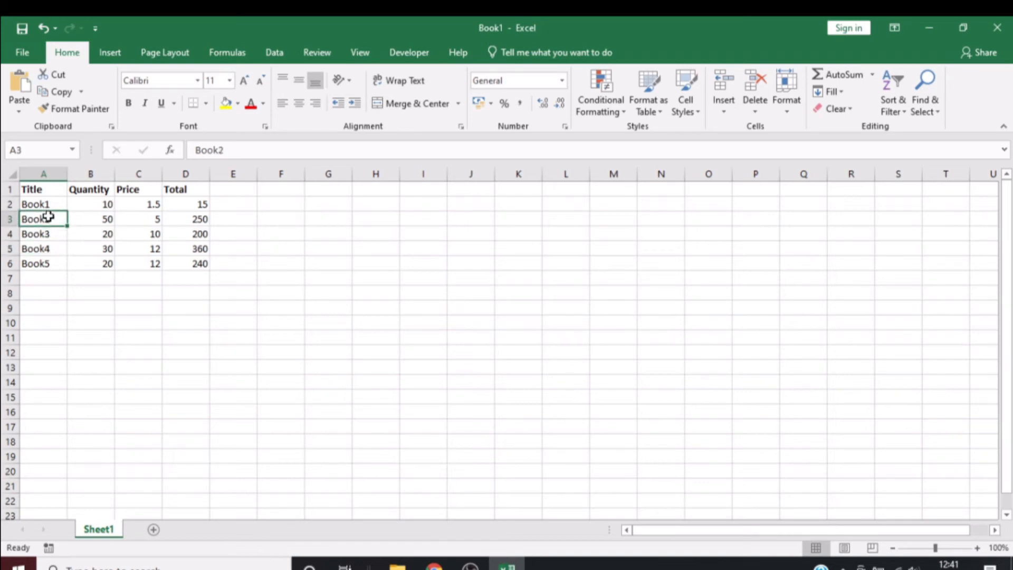
left_click(50, 250)
left_click(48, 219)
left_click(36, 248, "ctrl")
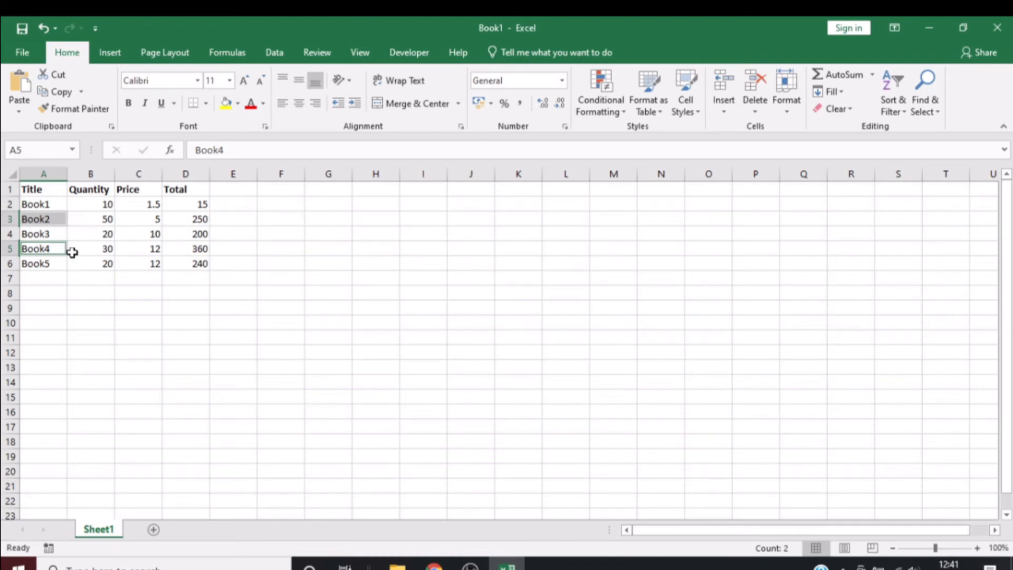
left_click(129, 103)
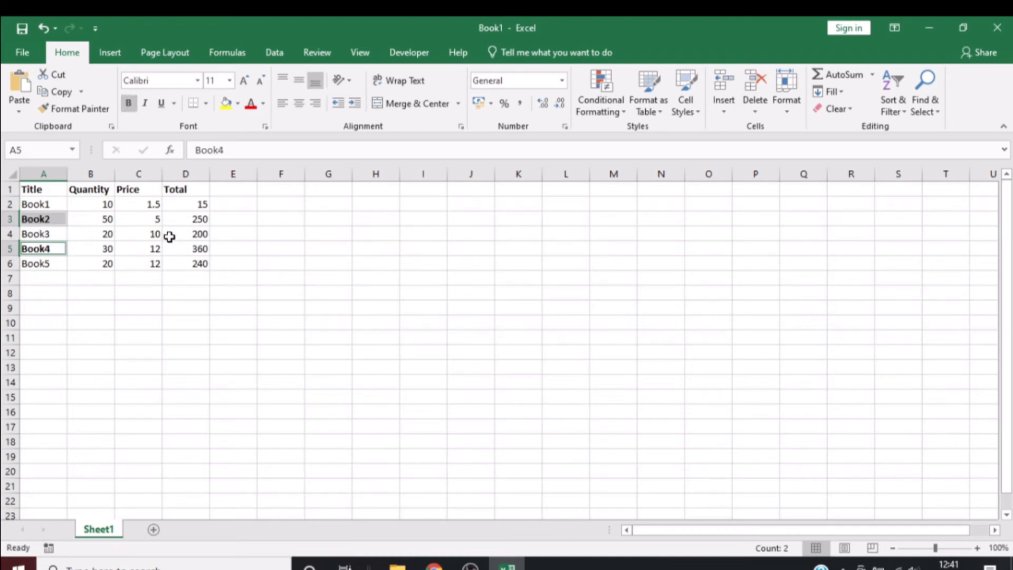
left_click(152, 342)
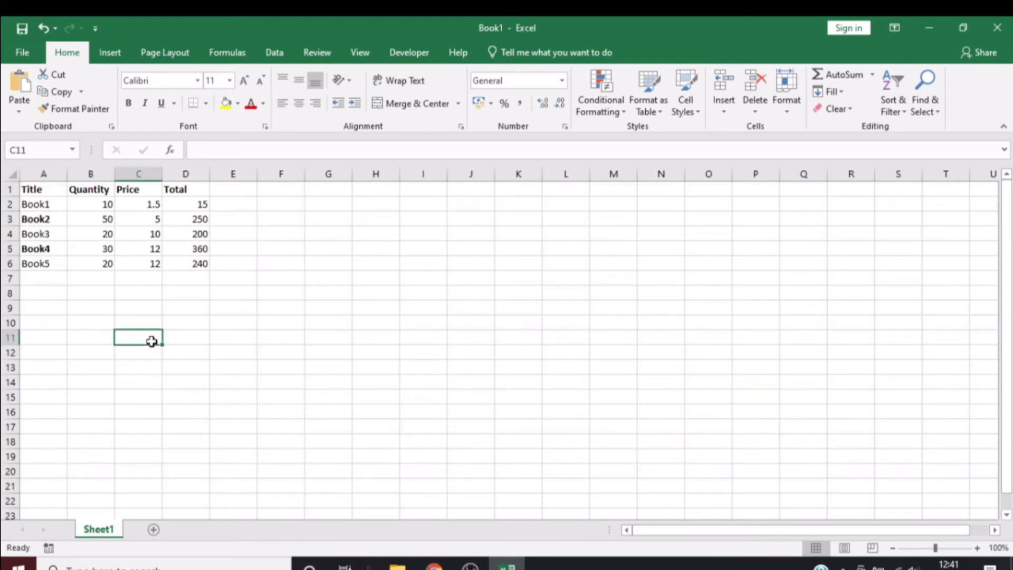
Select the non-adjacent cells B2, C4 and D6 together and make their values bold
left_click(93, 206)
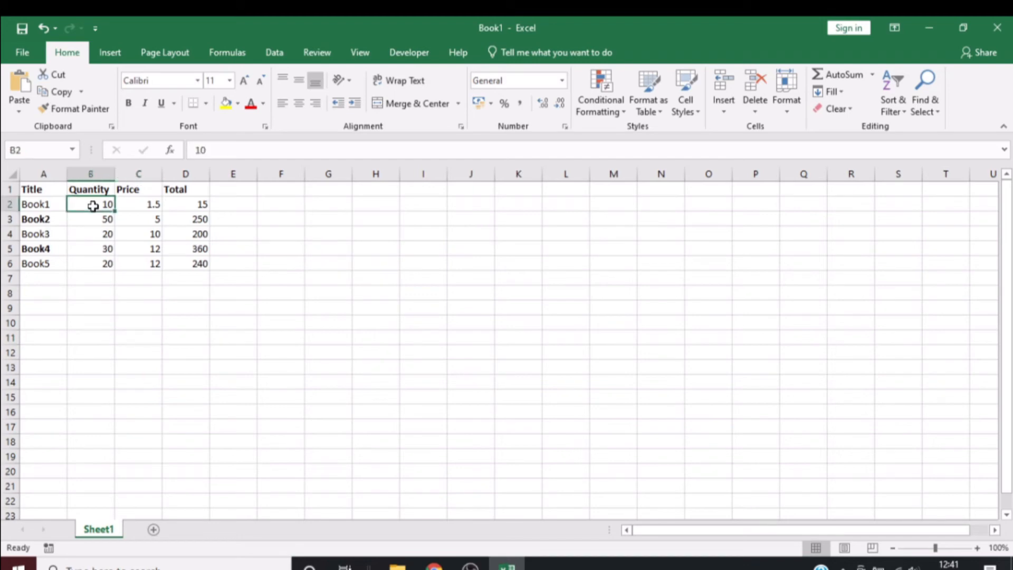
left_click(152, 232, "ctrl")
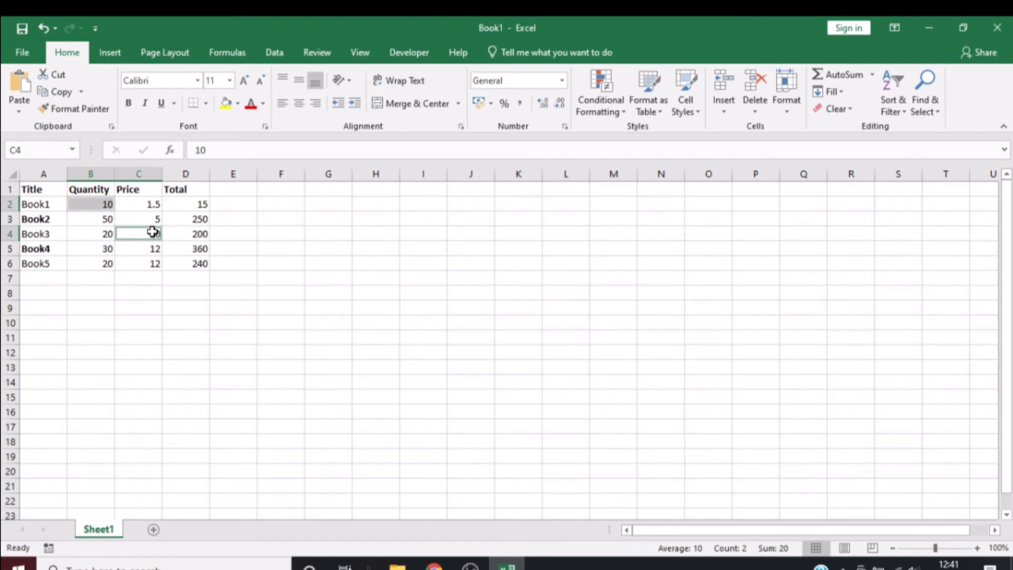
left_click(198, 263, "ctrl")
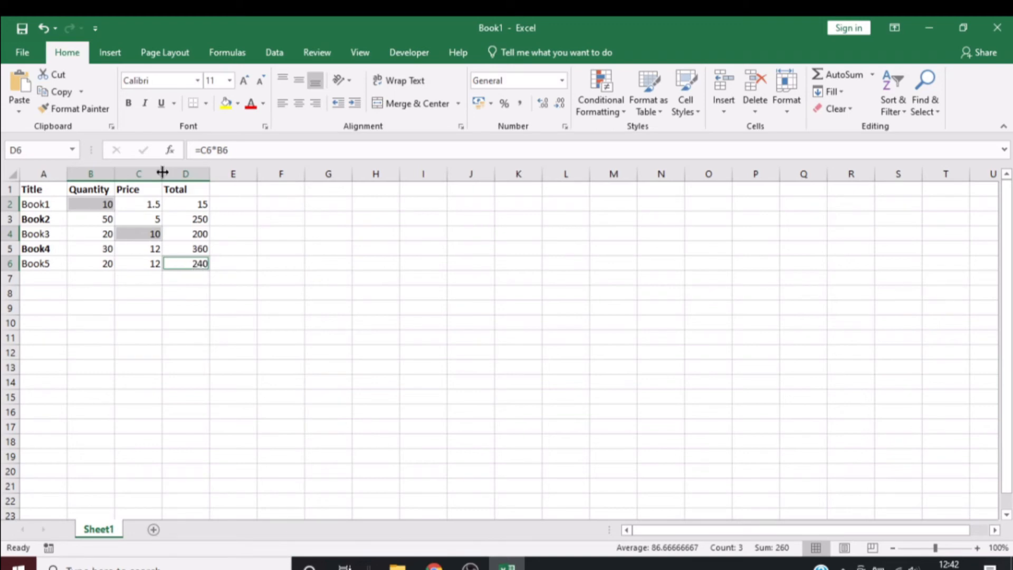
left_click(128, 106)
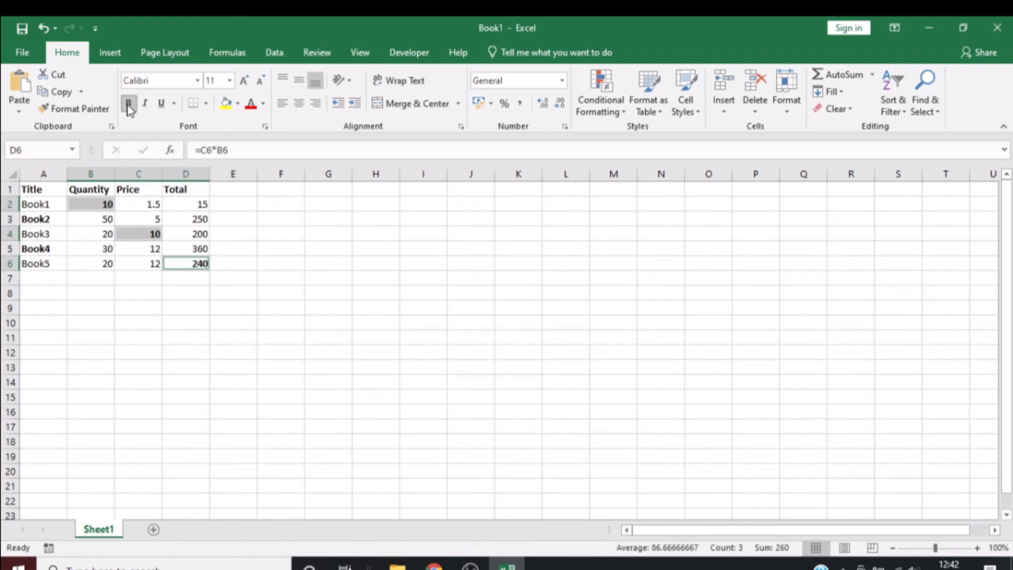
left_click(382, 327)
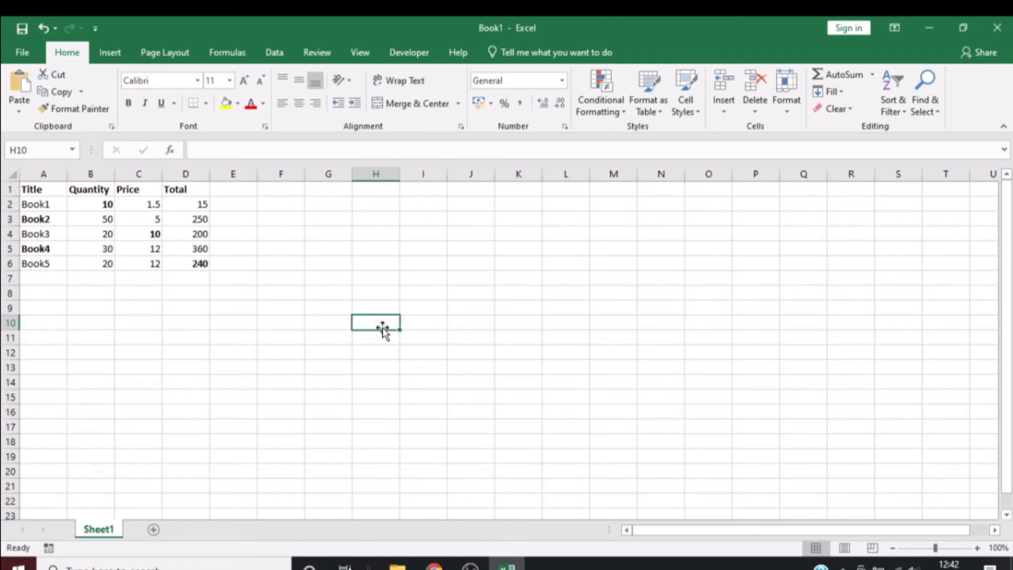
Select the whole table A1:D6 and remove the bold formatting from all its cells
left_click(45, 188)
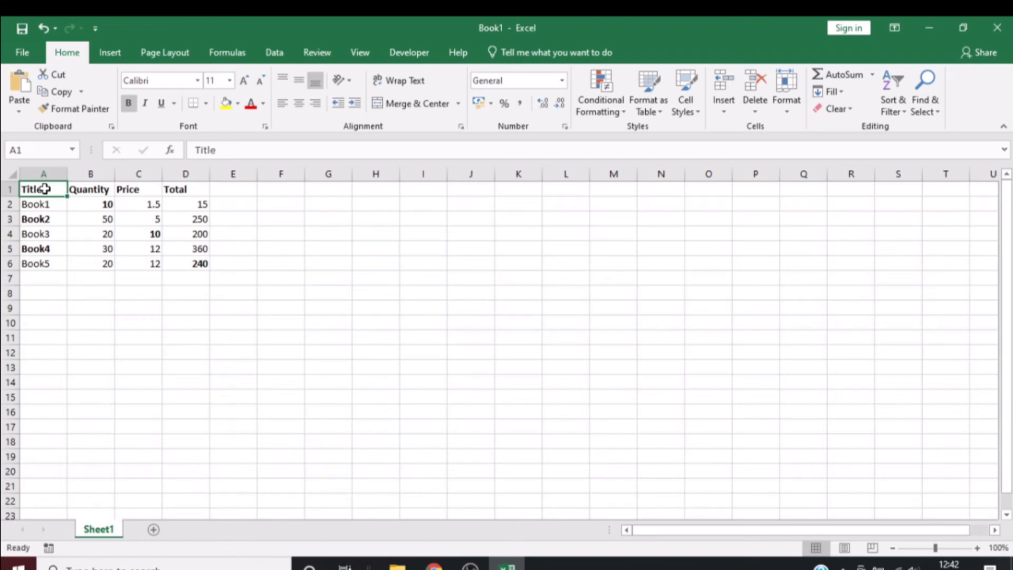
left_click_drag(45, 188, 235, 222)
left_click(263, 303)
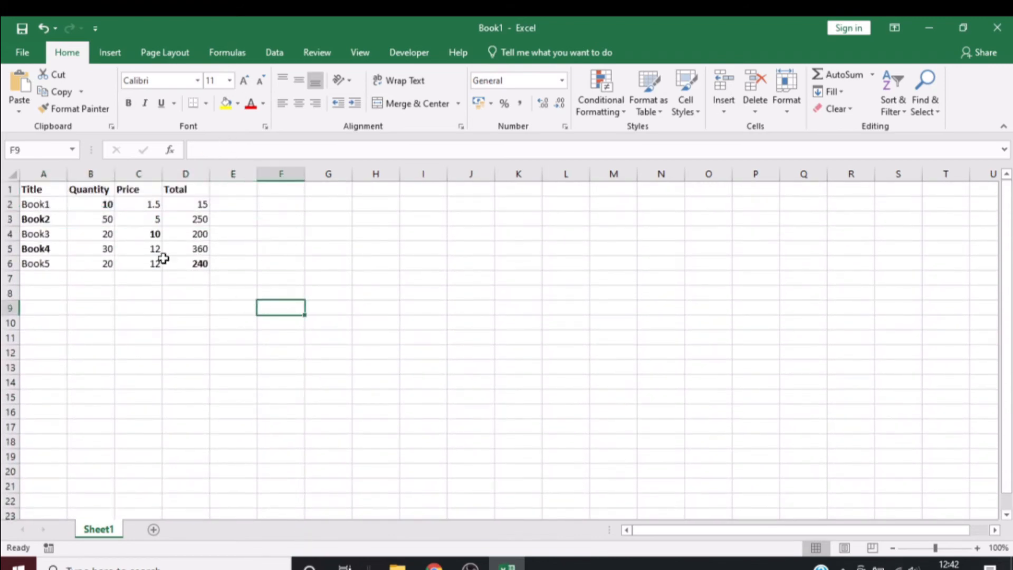
left_click(31, 191)
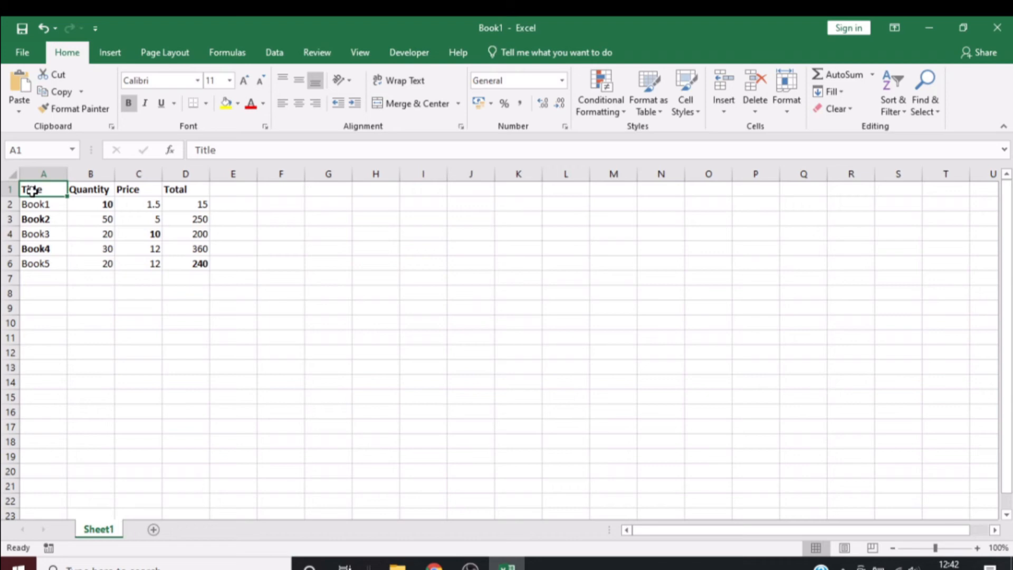
key("ctrl+shift+Right")
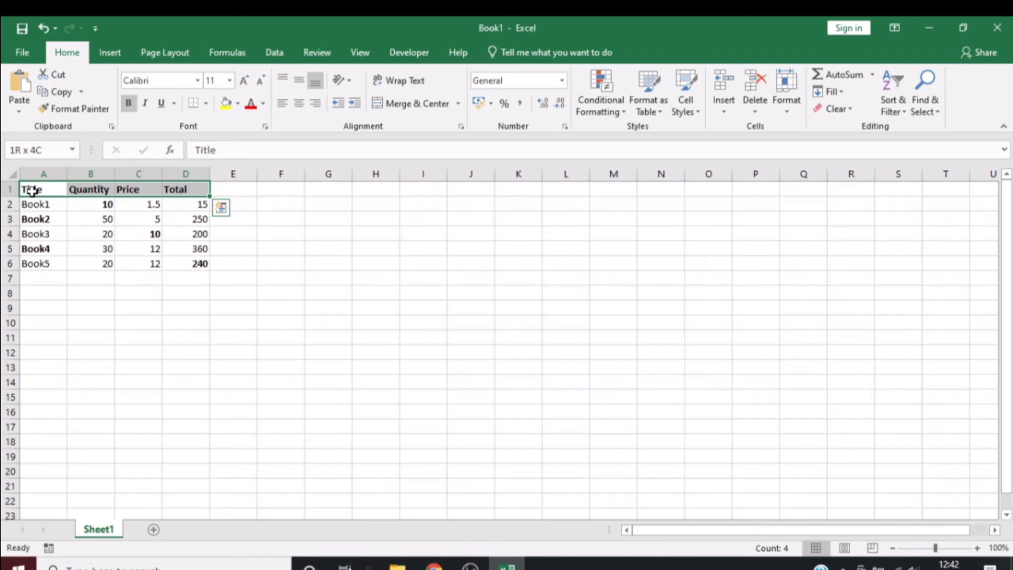
key("ctrl+shift+Down")
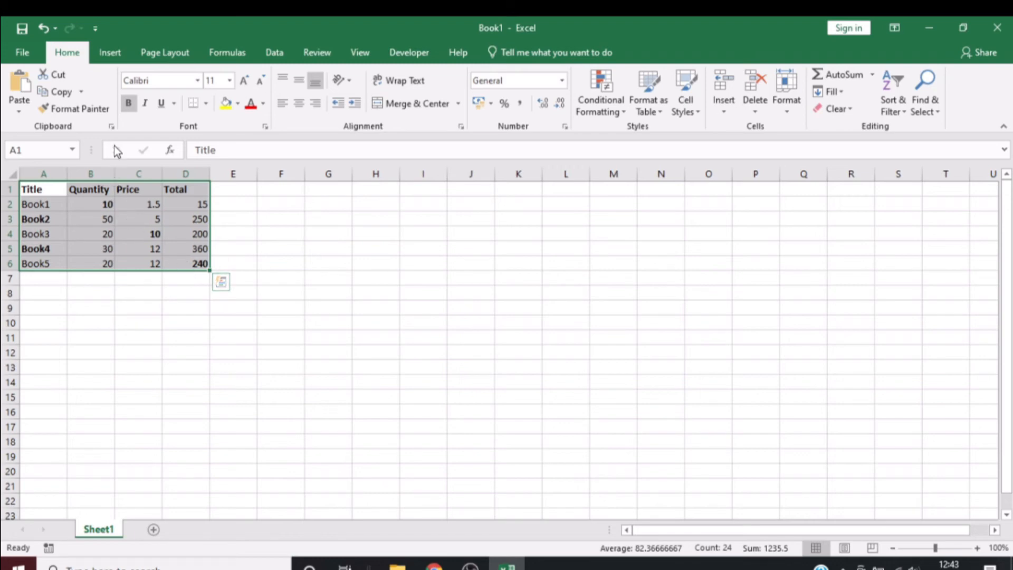
left_click(124, 104)
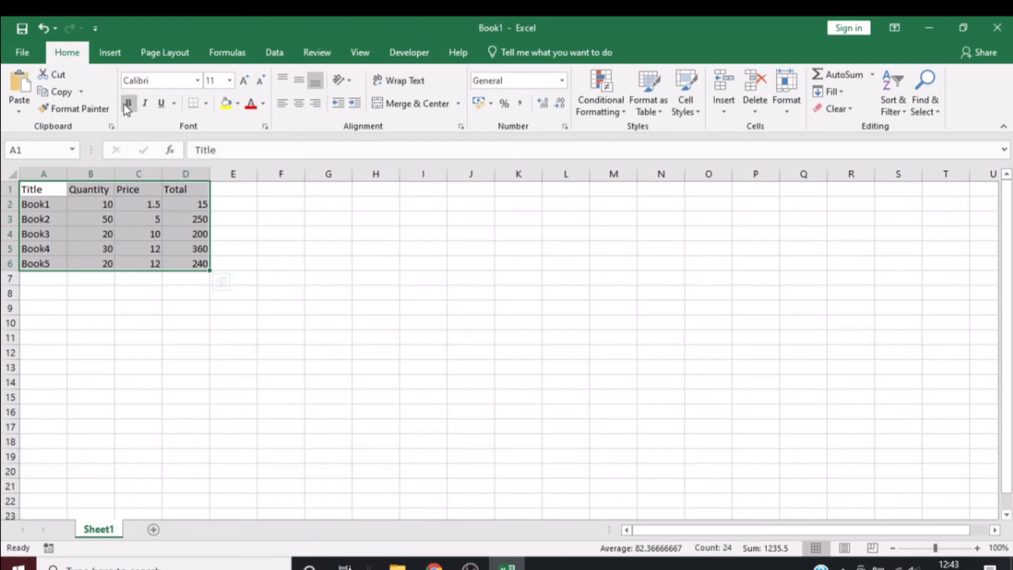
left_click(299, 263)
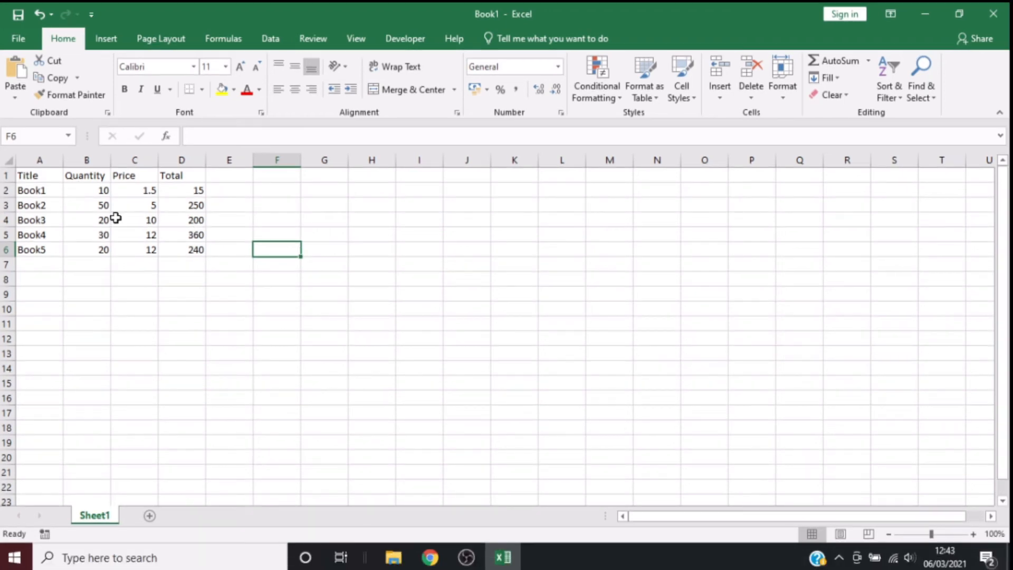
Center the contents of the whole table A1:D6 horizontally
left_click(29, 174)
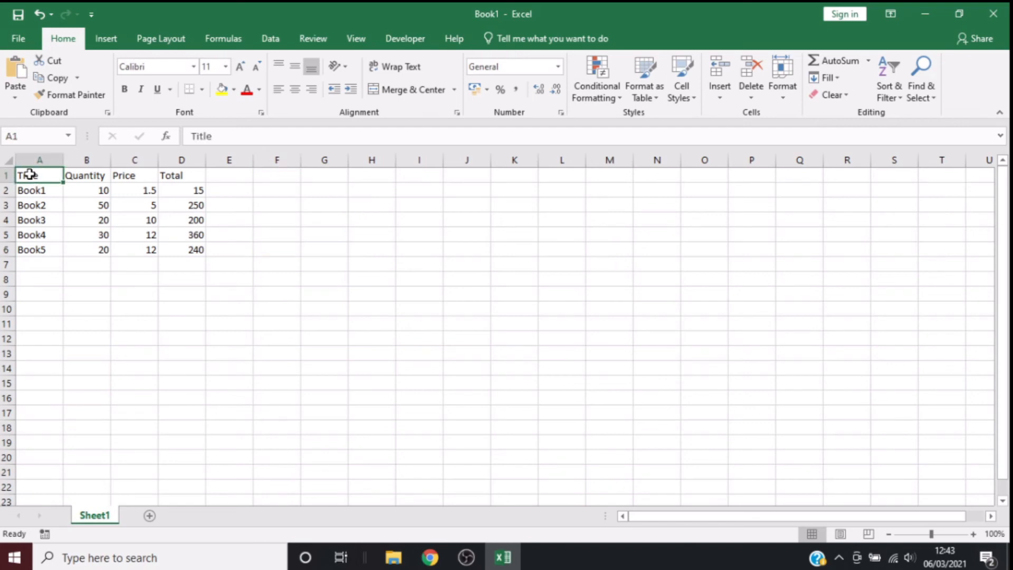
key("ctrl+shift+Right")
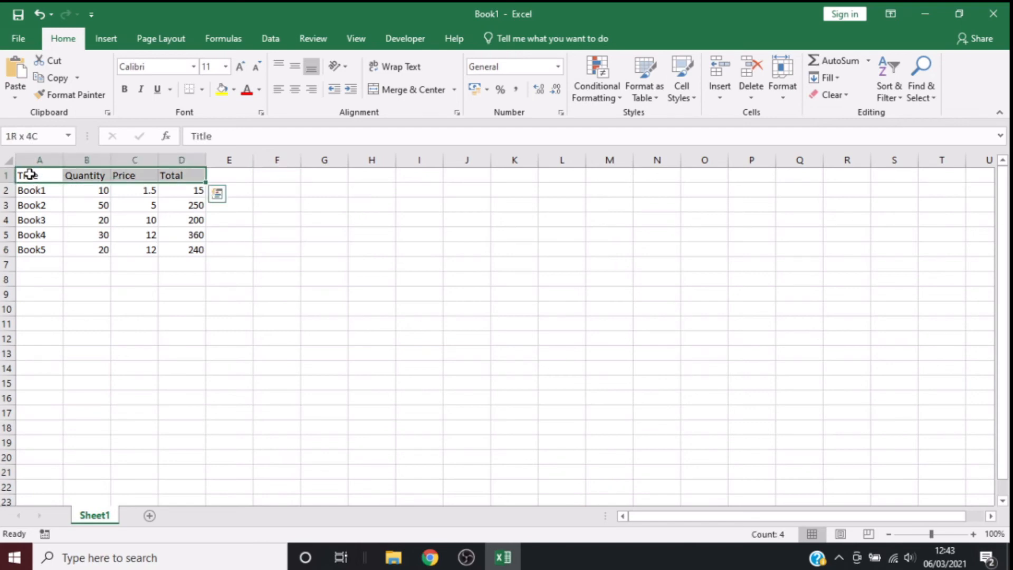
key("ctrl+shift+Down")
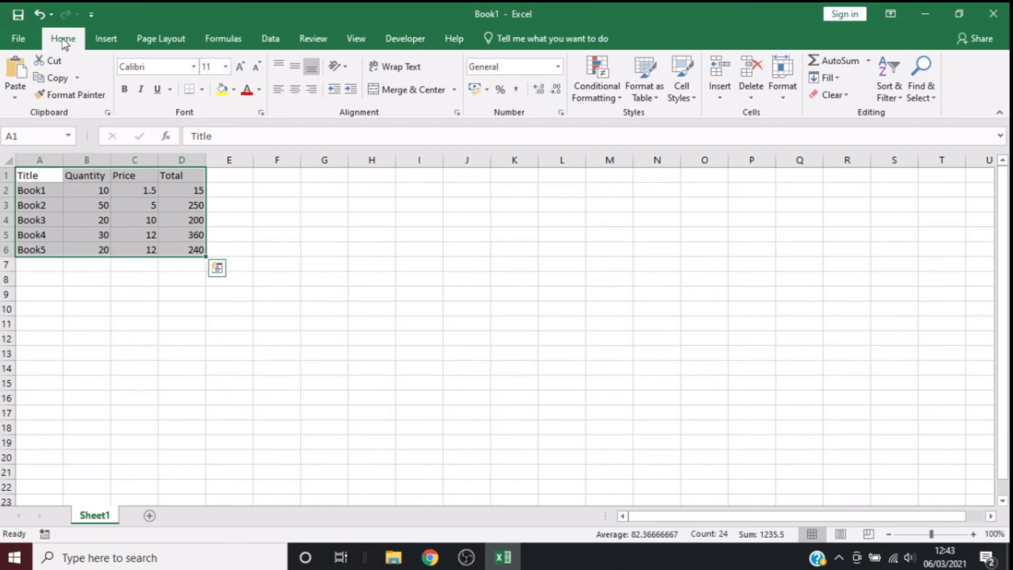
left_click(295, 89)
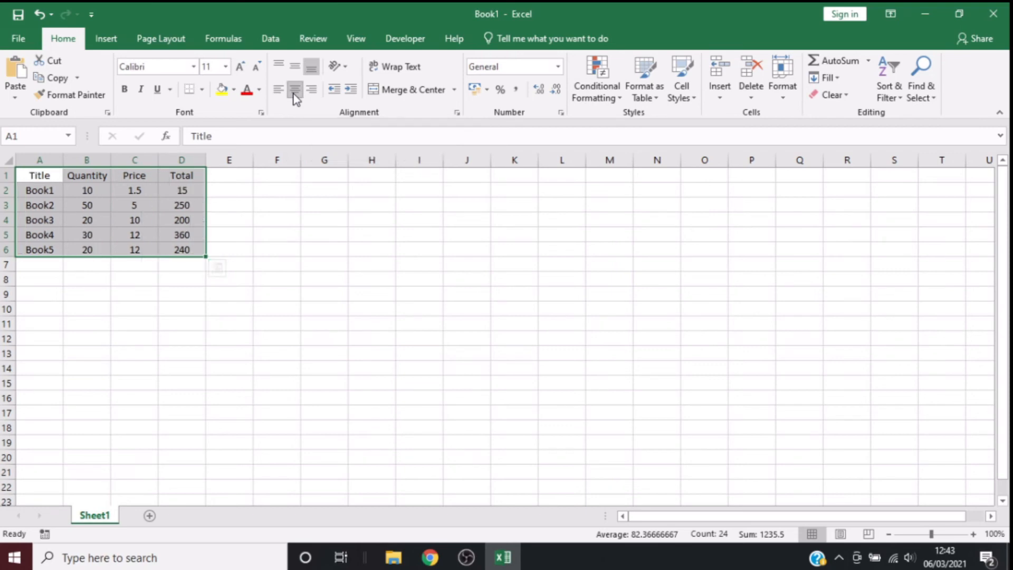
left_click(298, 261)
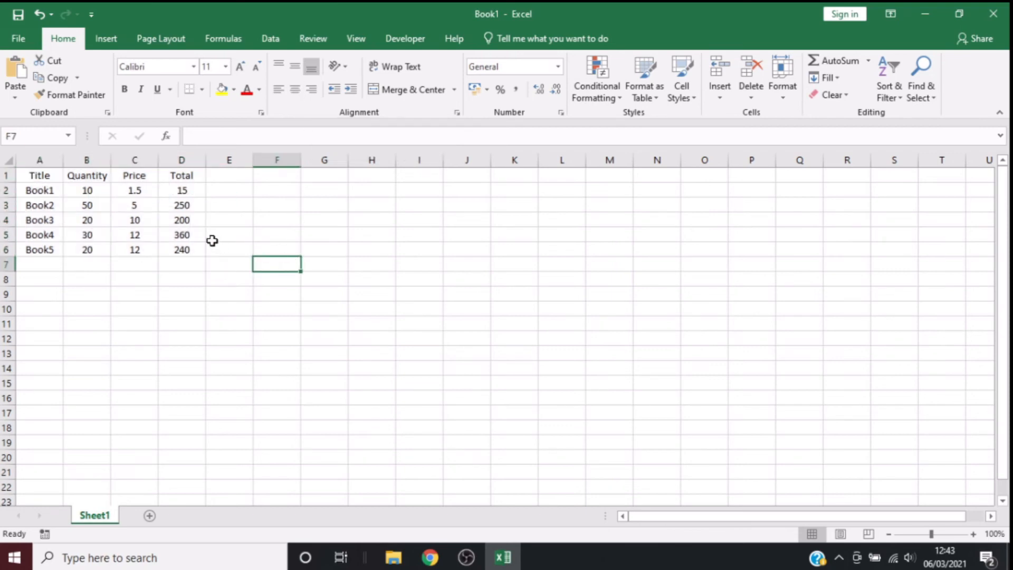
left_click(130, 159)
left_click_drag(131, 158, 182, 160)
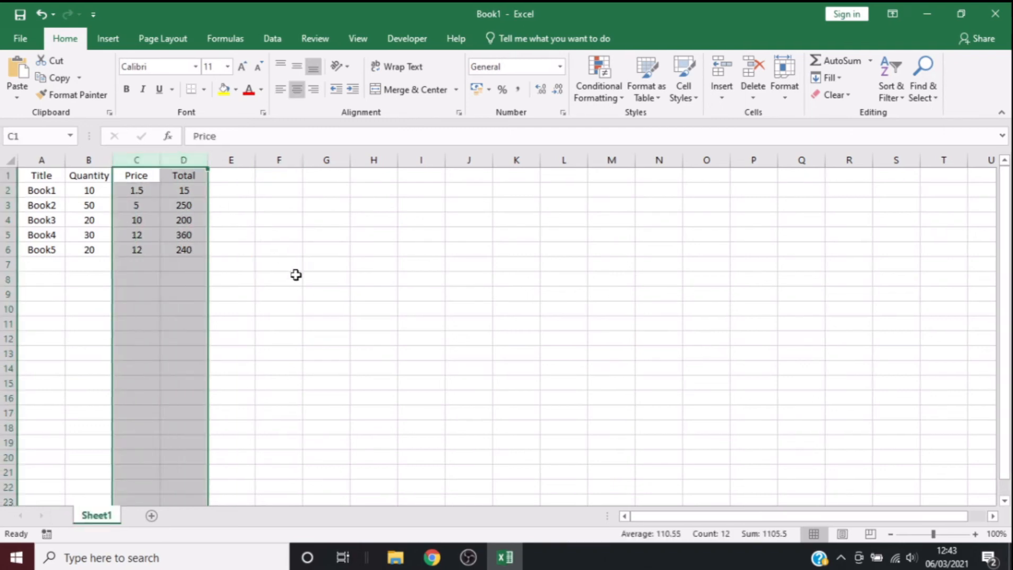
left_click(296, 274)
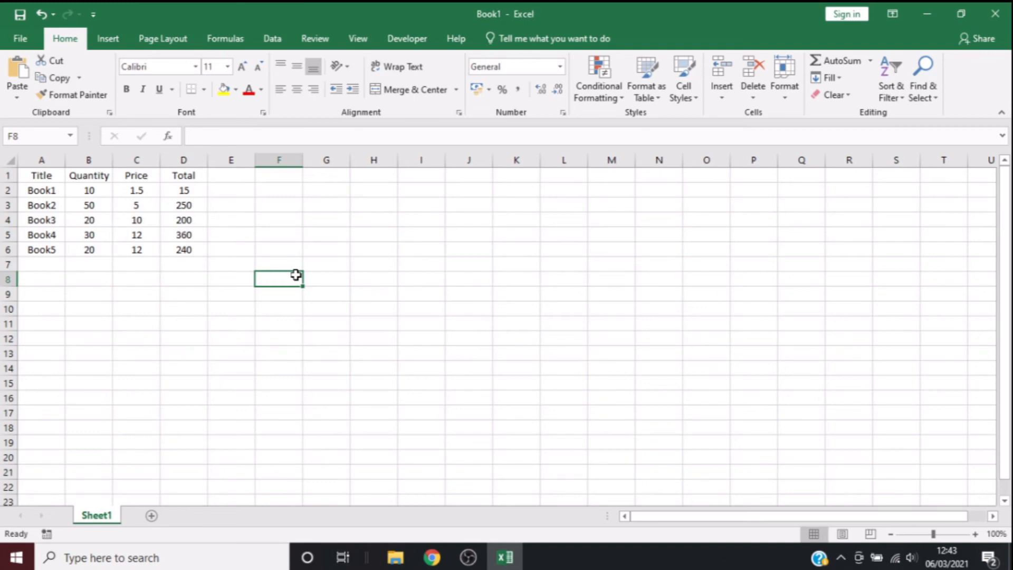
Select the entire Price and Total columns (C and D) and choose the Currency category in their cell formatting
left_click(138, 154)
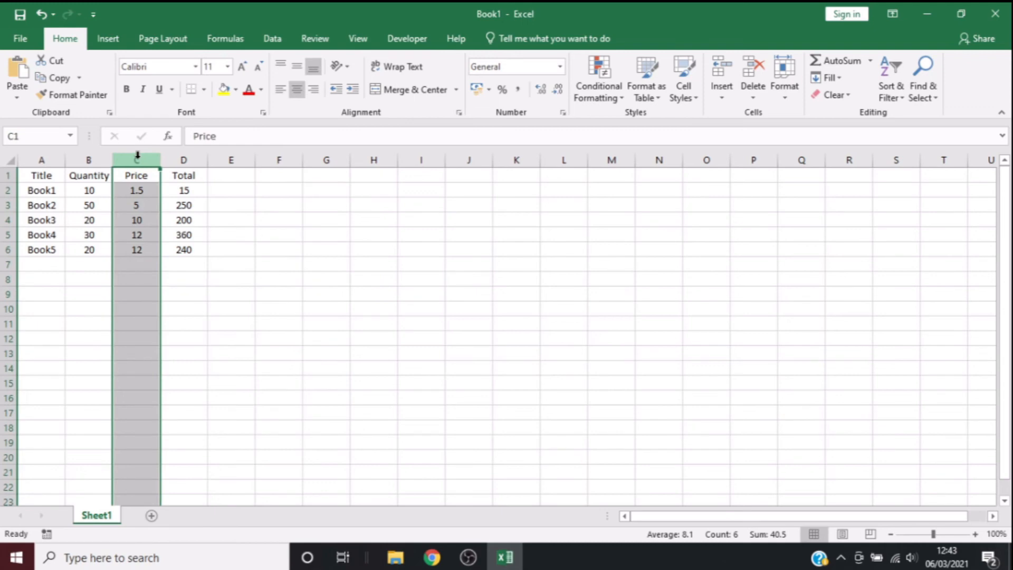
left_click(183, 158, "shift")
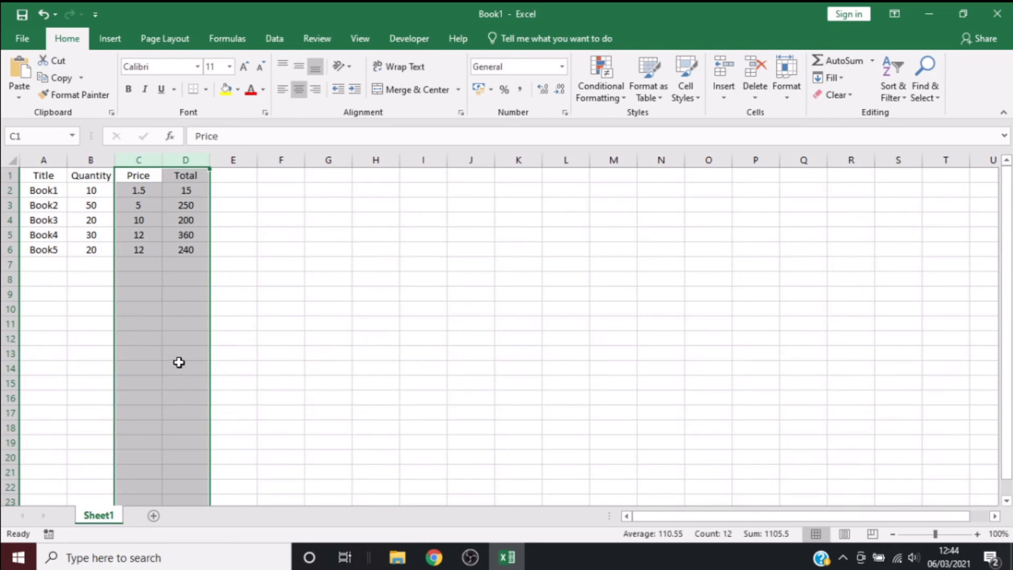
right_click(165, 246)
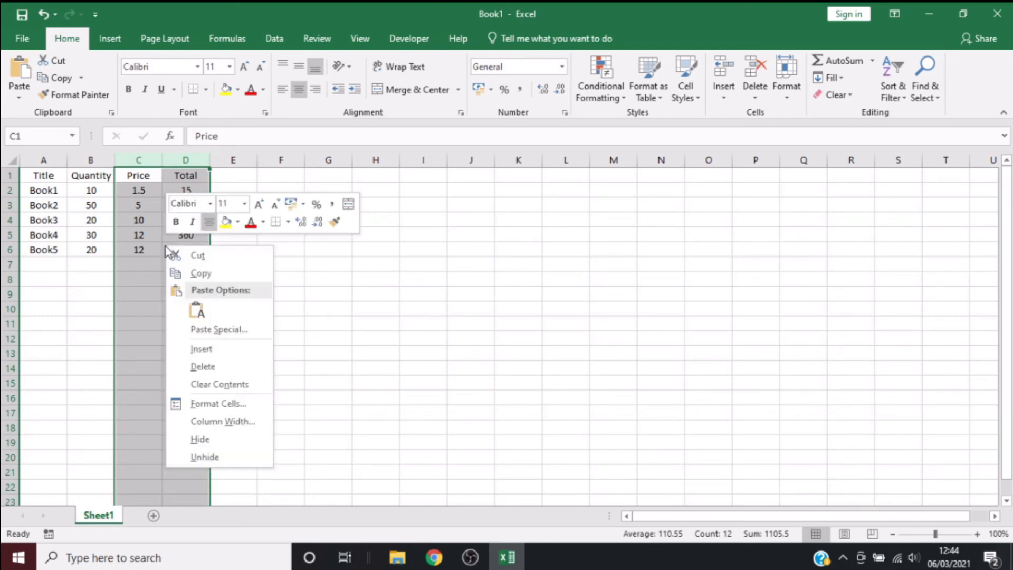
left_click(215, 405)
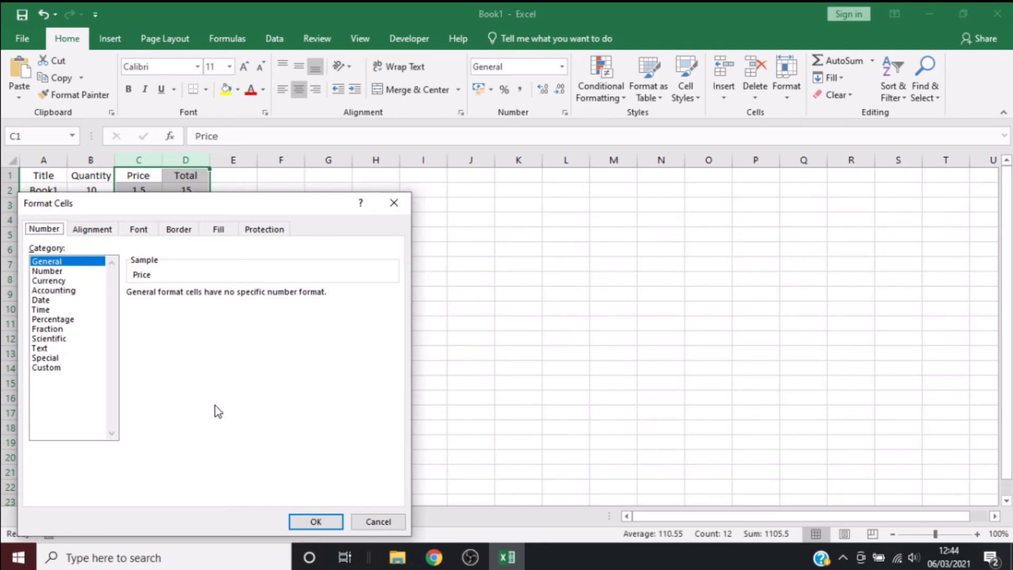
left_click(56, 280)
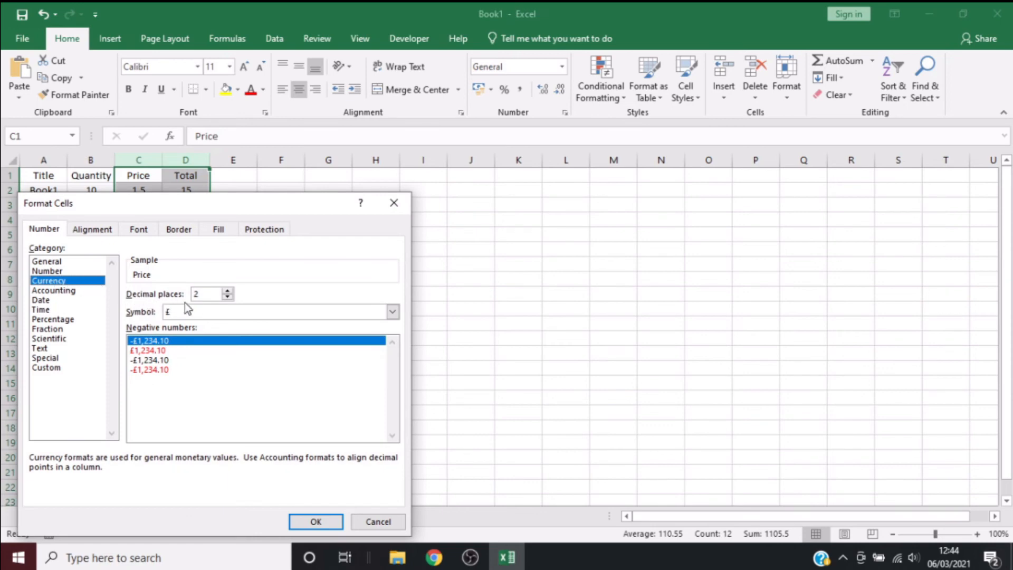
Apply the currency format to both columns with 2 decimal places and the £ symbol, and deselect them
left_click(230, 290)
left_click(230, 290)
left_click(229, 297)
left_click(229, 297)
left_click(393, 313)
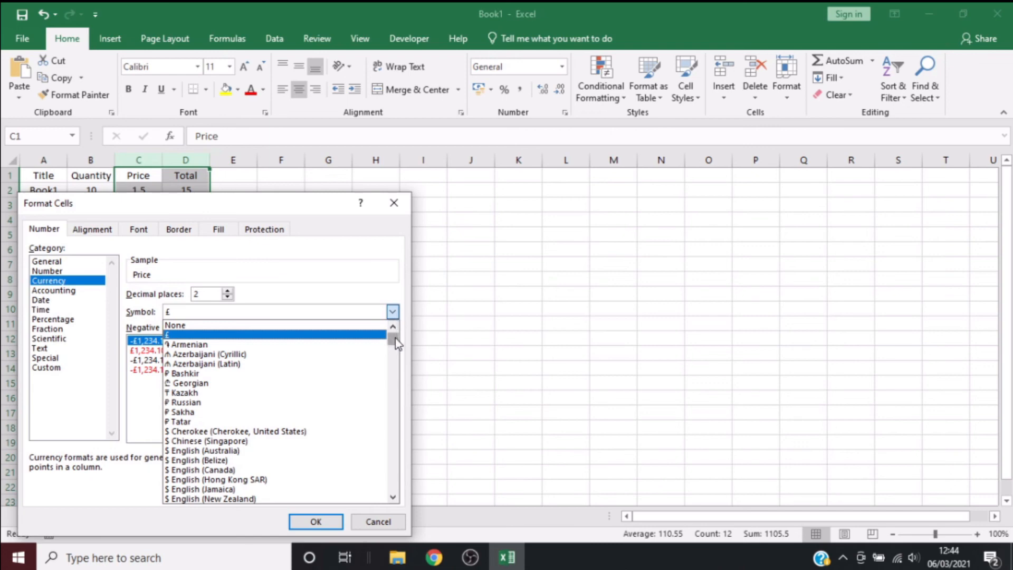
left_click_drag(395, 338, 420, 336)
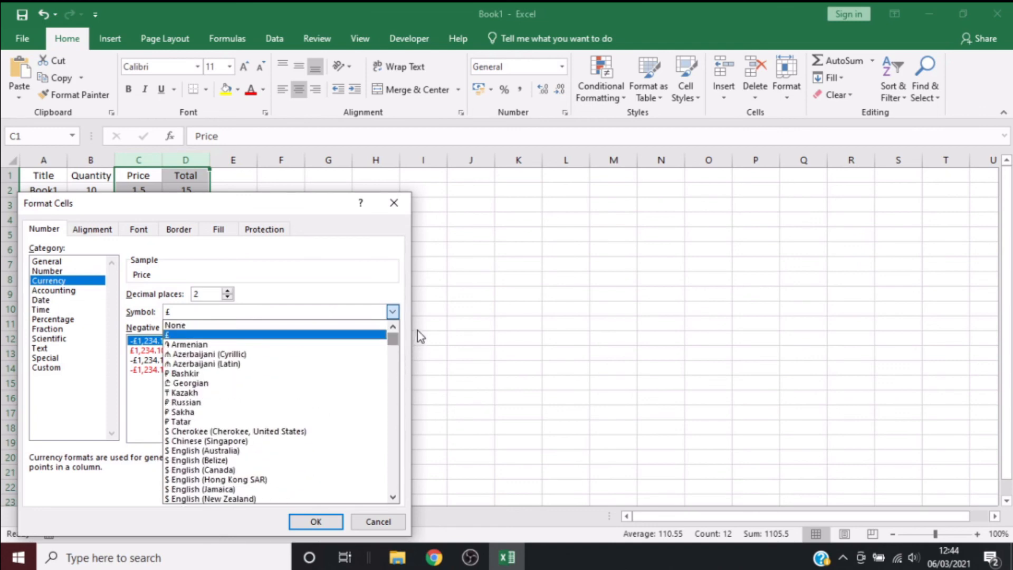
left_click(392, 315)
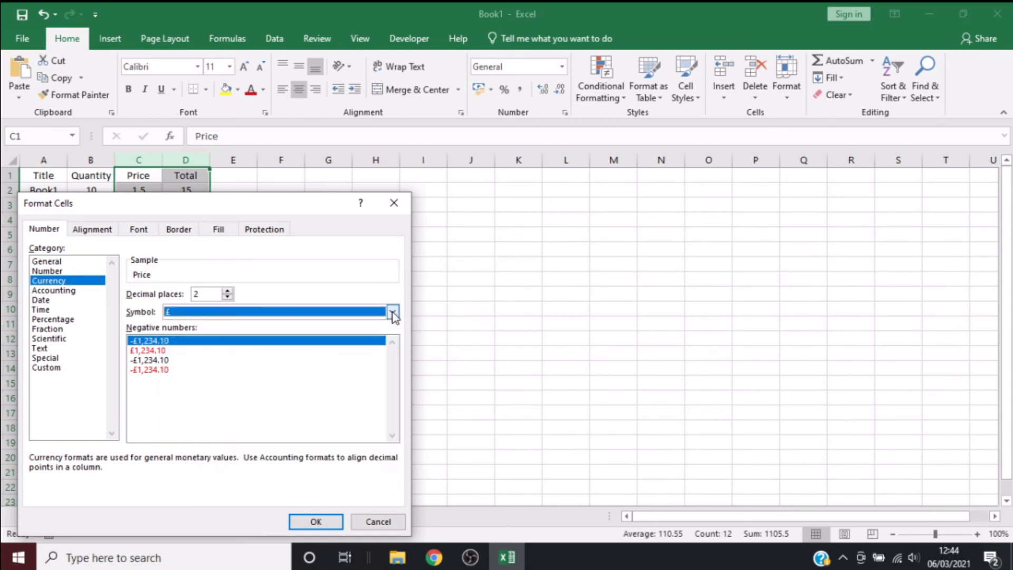
left_click(325, 522)
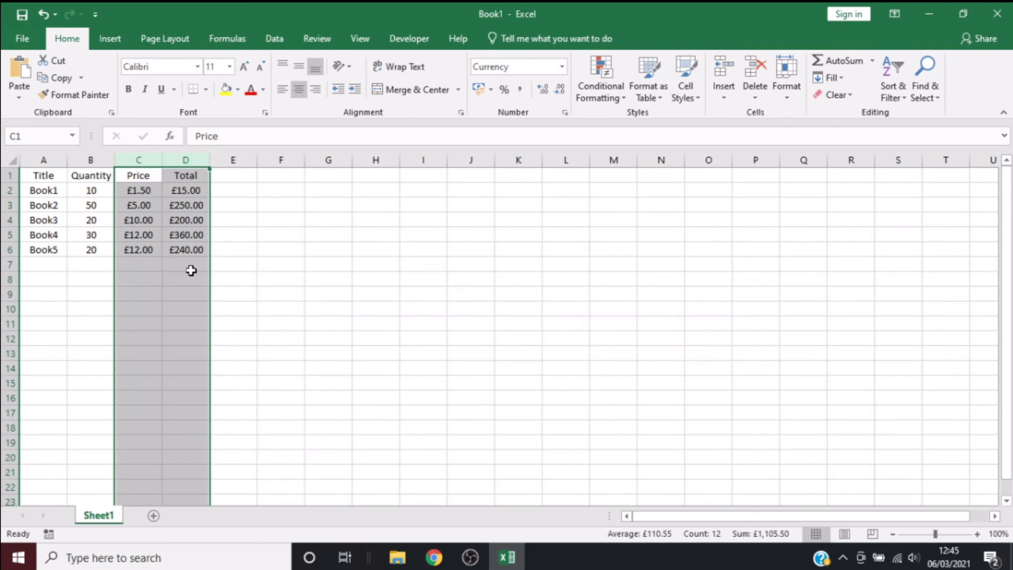
left_click(268, 296)
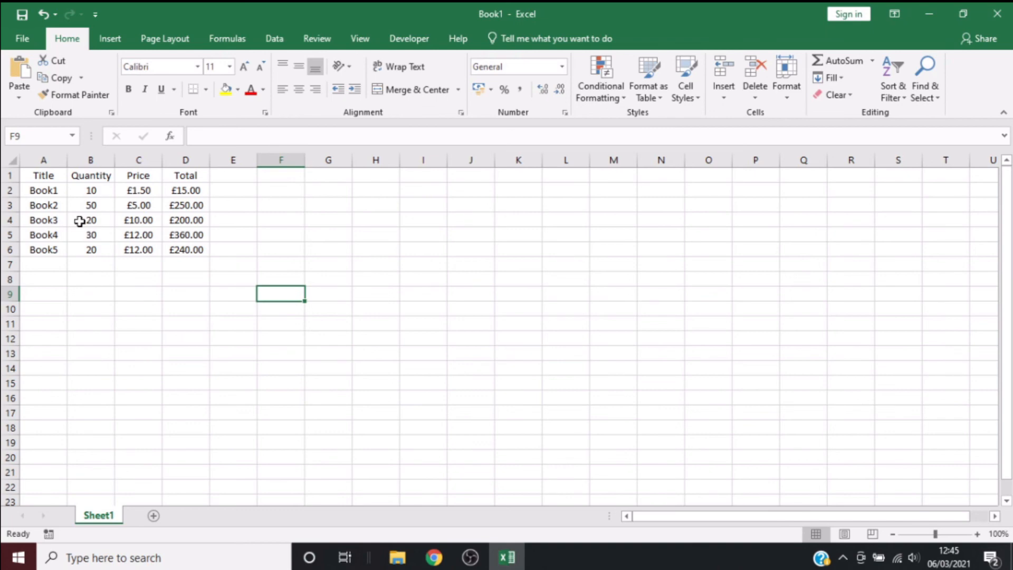
Convert the book data range A1:D6 into an Excel table with headers
left_click(32, 172)
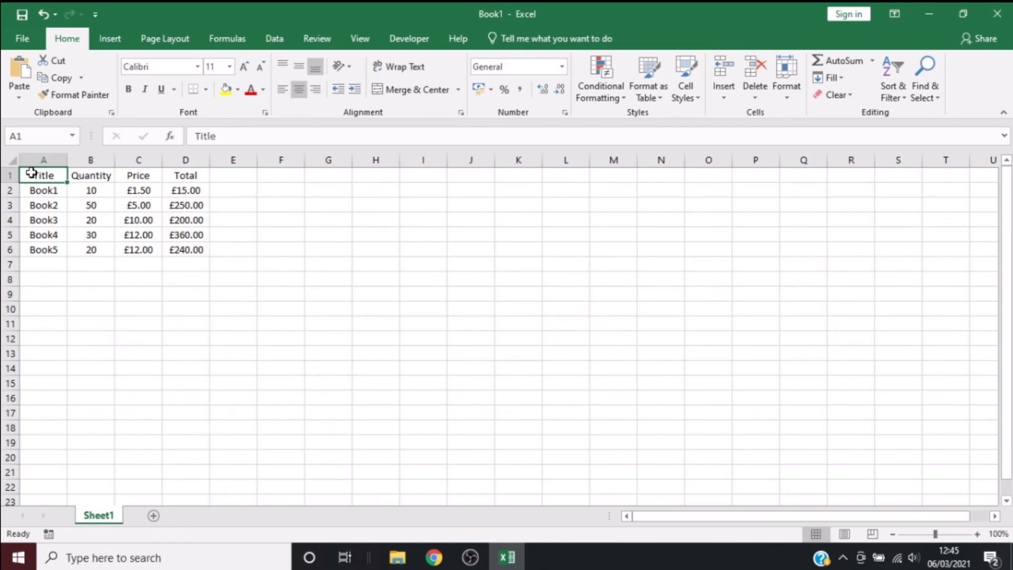
key("ctrl+shift+Right")
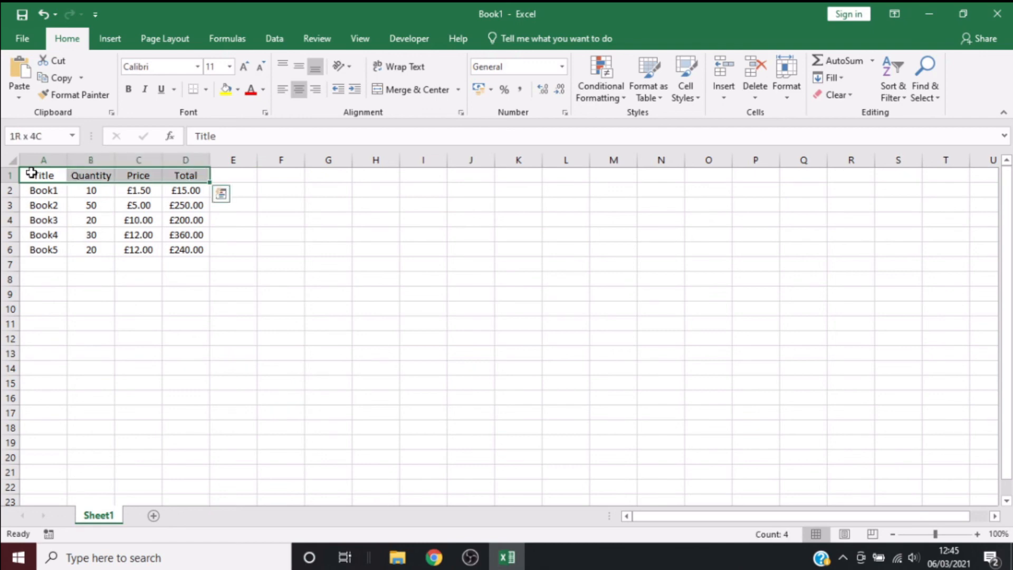
key("ctrl+shift+Down")
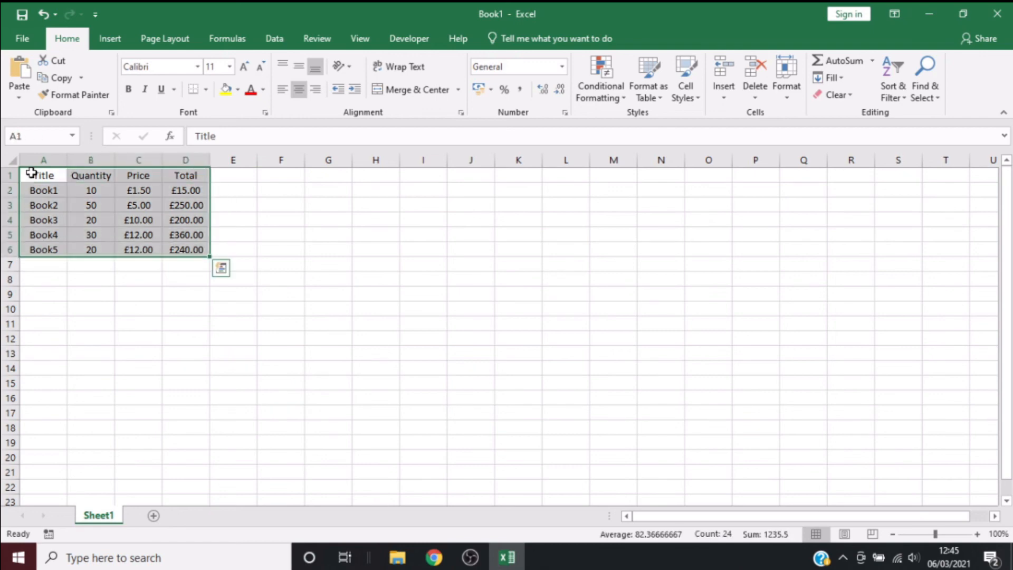
left_click(110, 39)
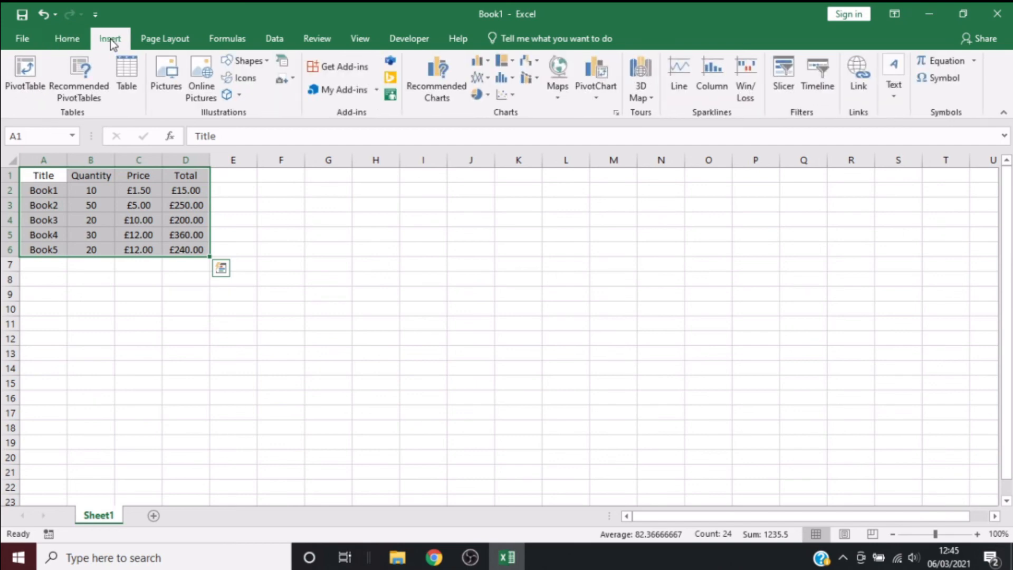
left_click(127, 76)
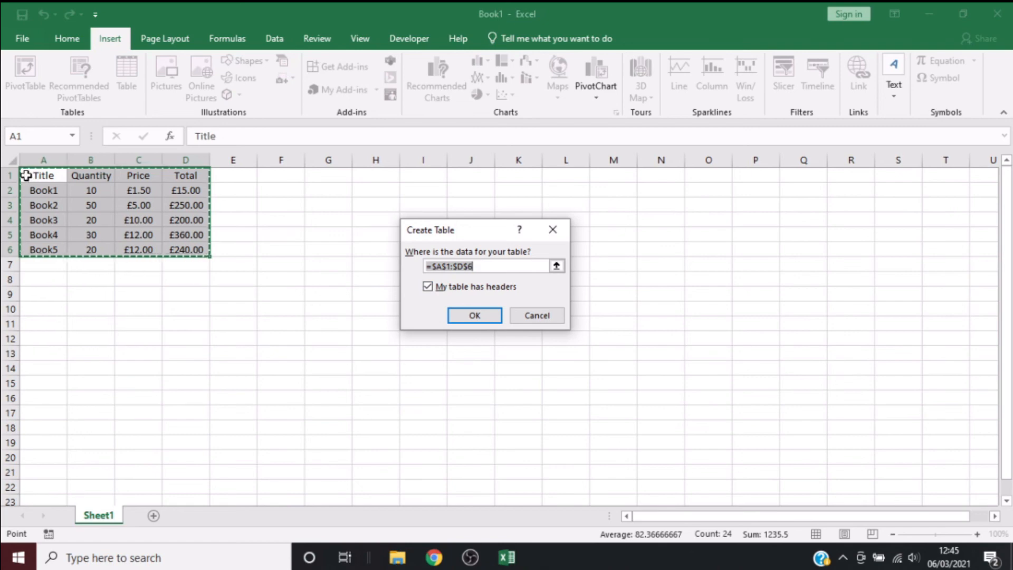
left_click(476, 318)
left_click(384, 324)
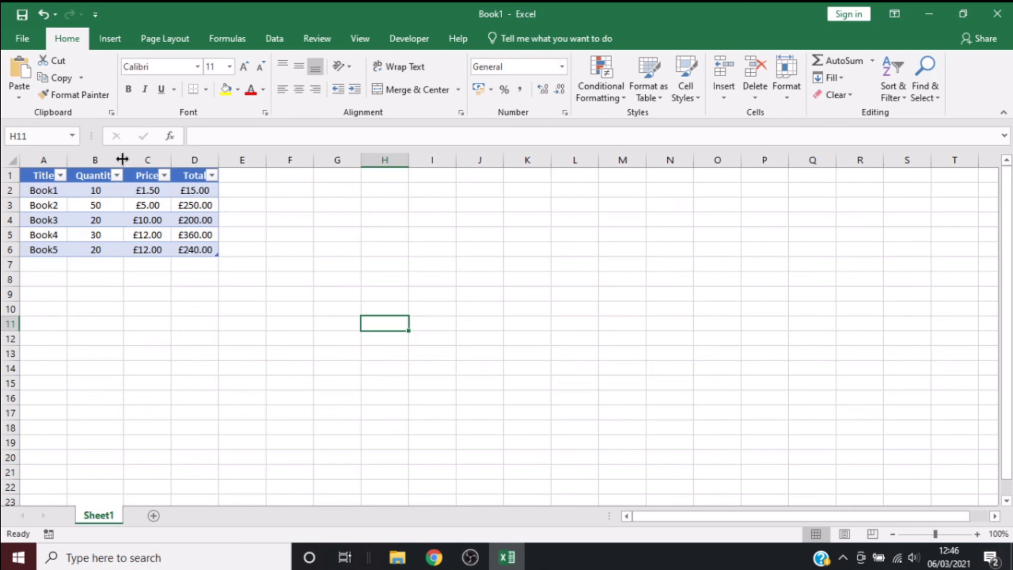
Widen the Quantity, Title, Price and Total columns so each heading fits beside its filter arrow
left_click_drag(121, 158, 142, 160)
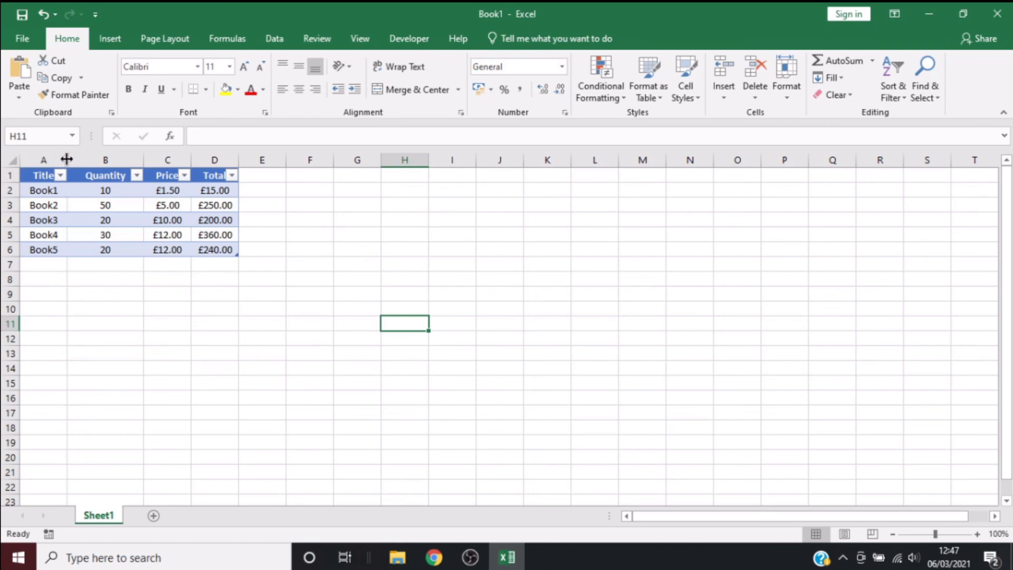
left_click_drag(66, 159, 88, 160)
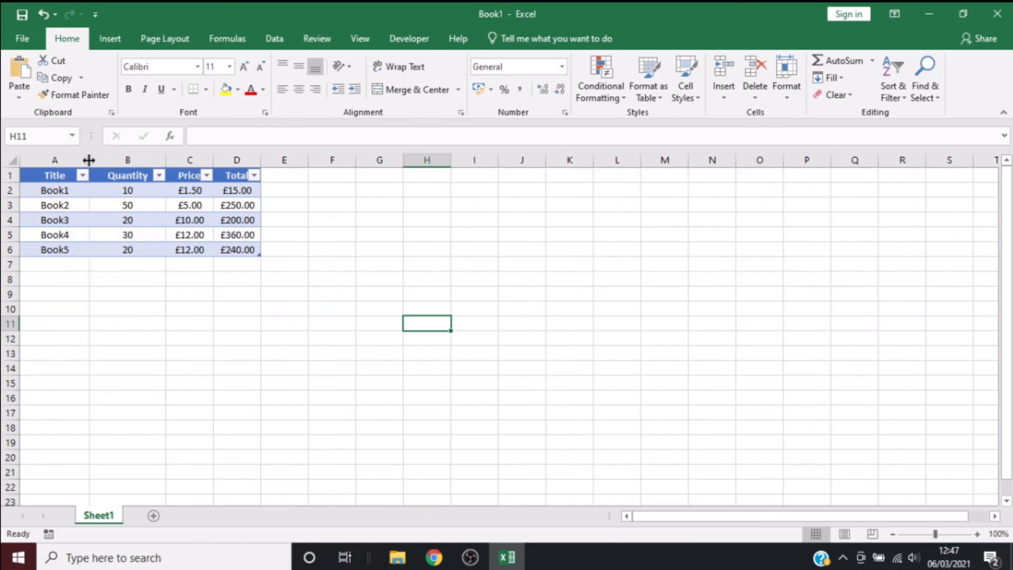
left_click_drag(213, 159, 309, 158)
left_click(372, 269)
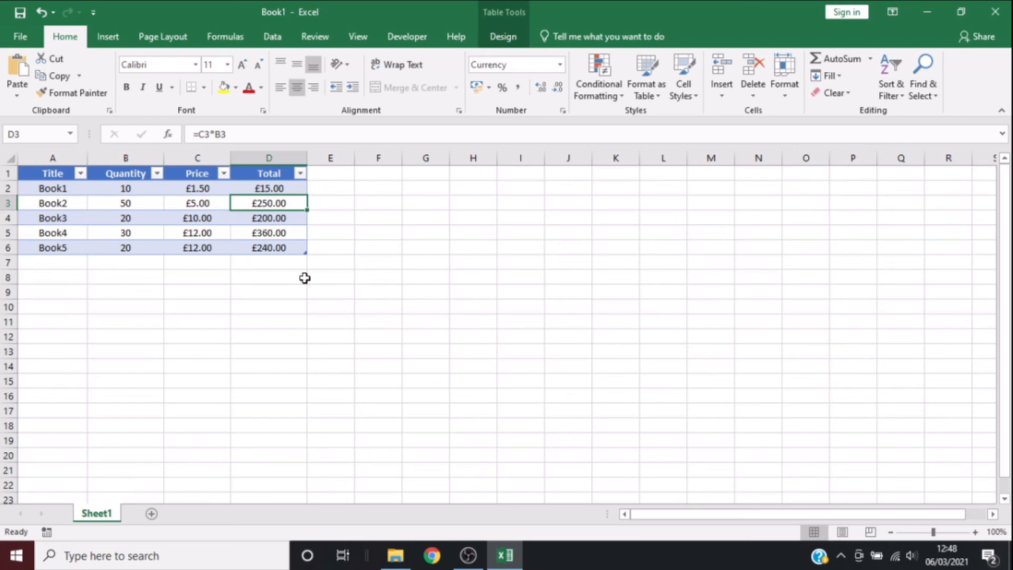
Save the workbook as "Workbook1 books" in the Excel Basics folder under Videos, and close Excel
left_click(20, 13)
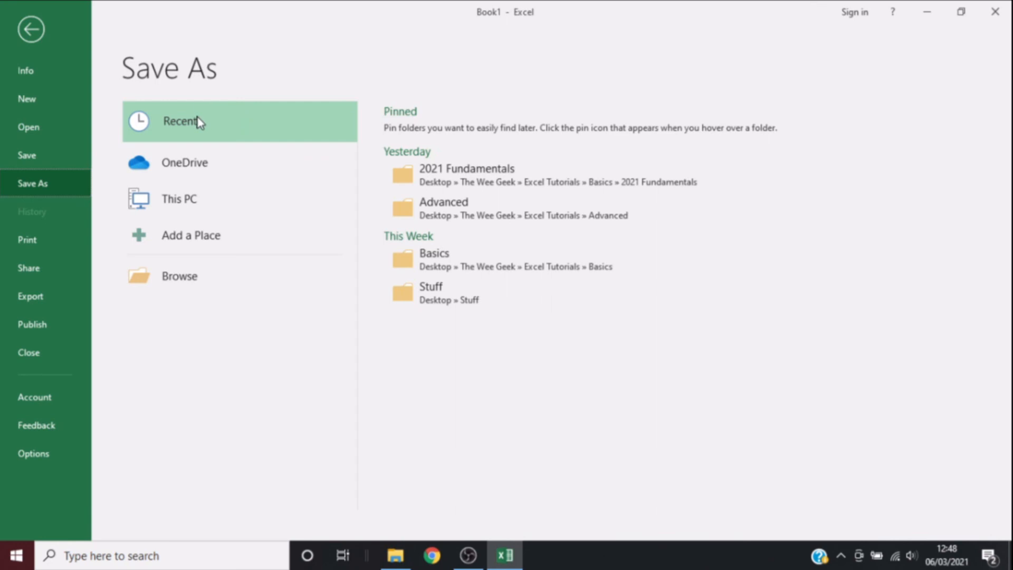
left_click(196, 284)
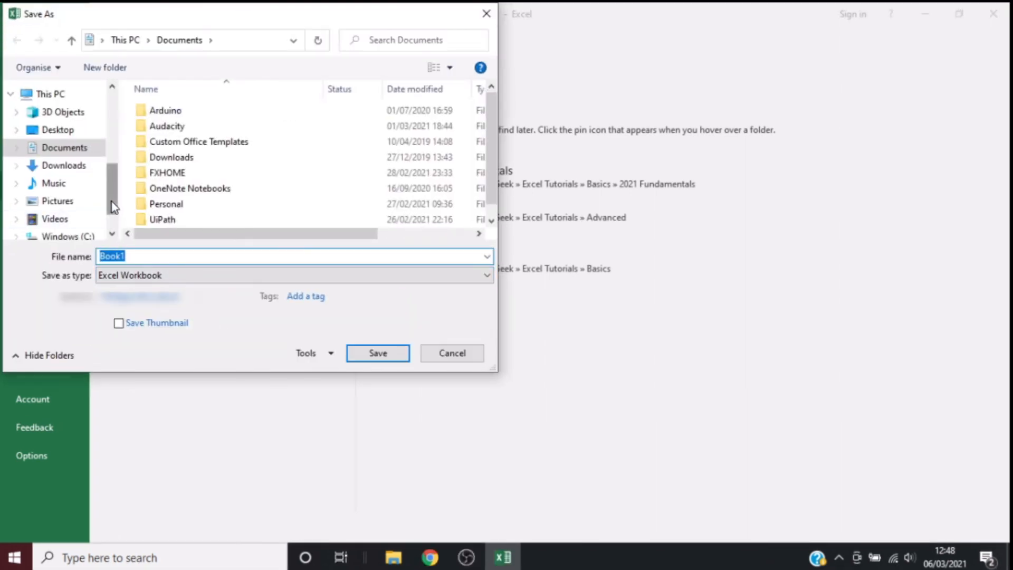
left_click_drag(113, 206, 113, 149)
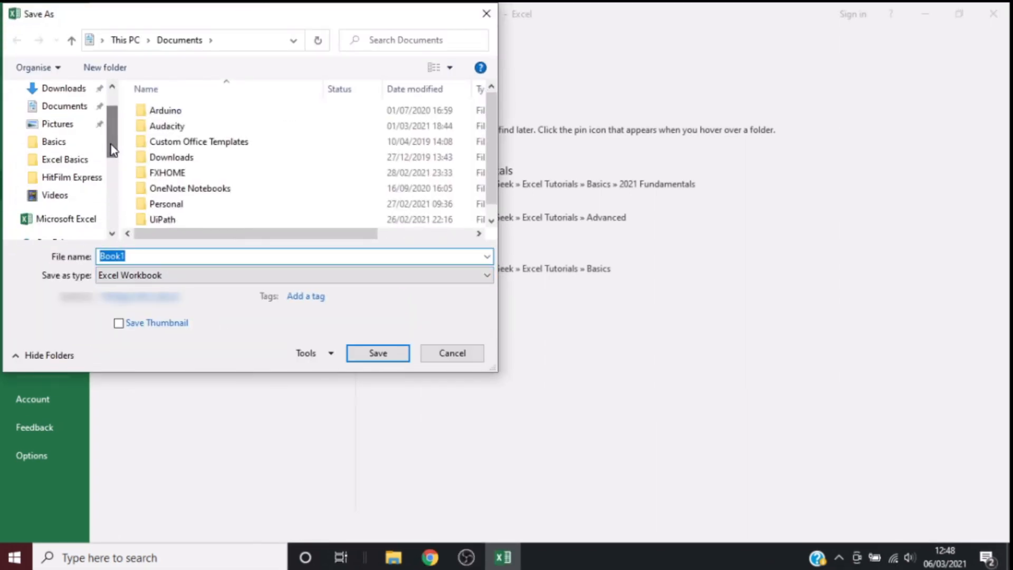
left_click(65, 163)
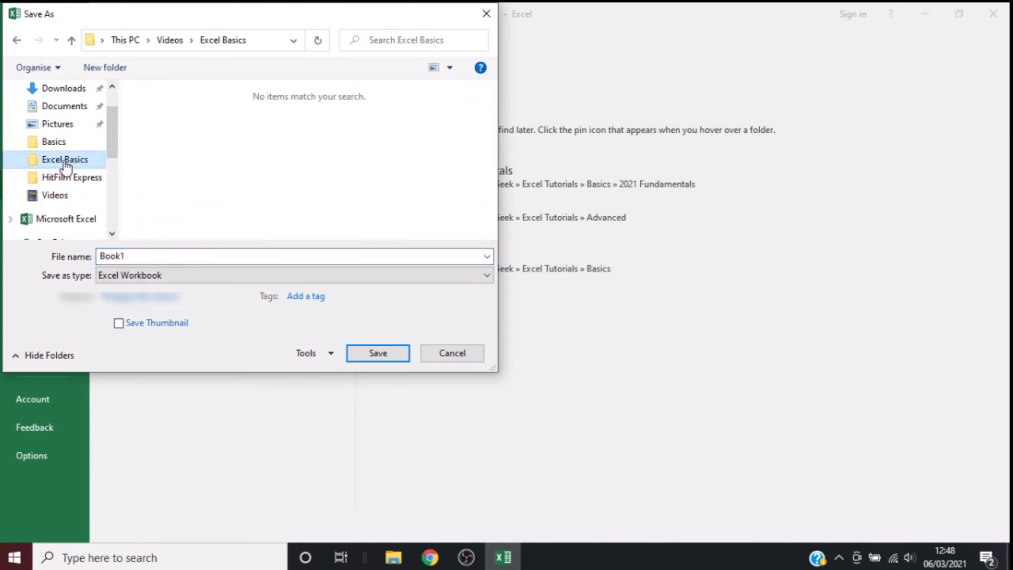
double_click(136, 258)
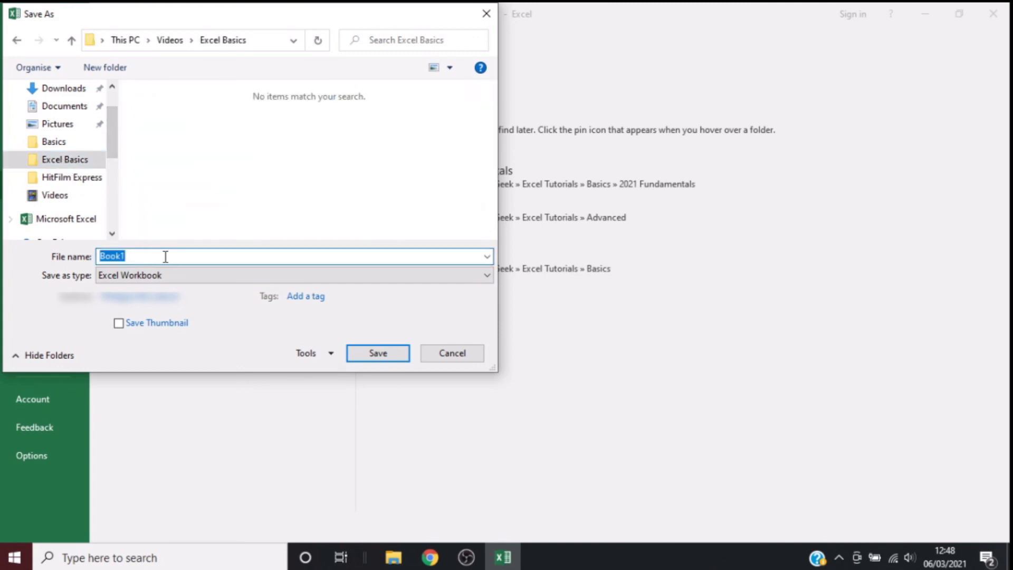
type("Workbook1 books")
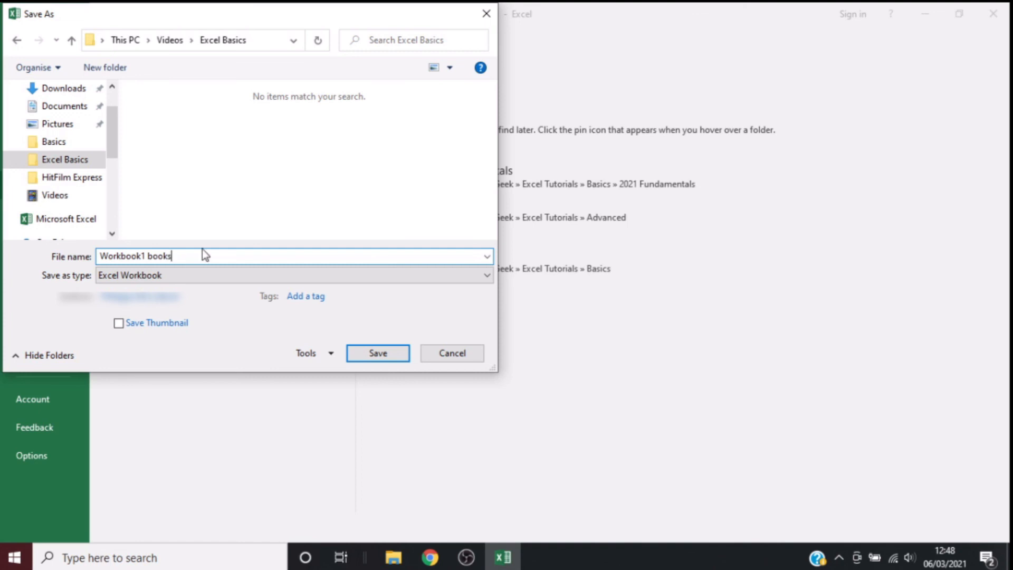
left_click(378, 352)
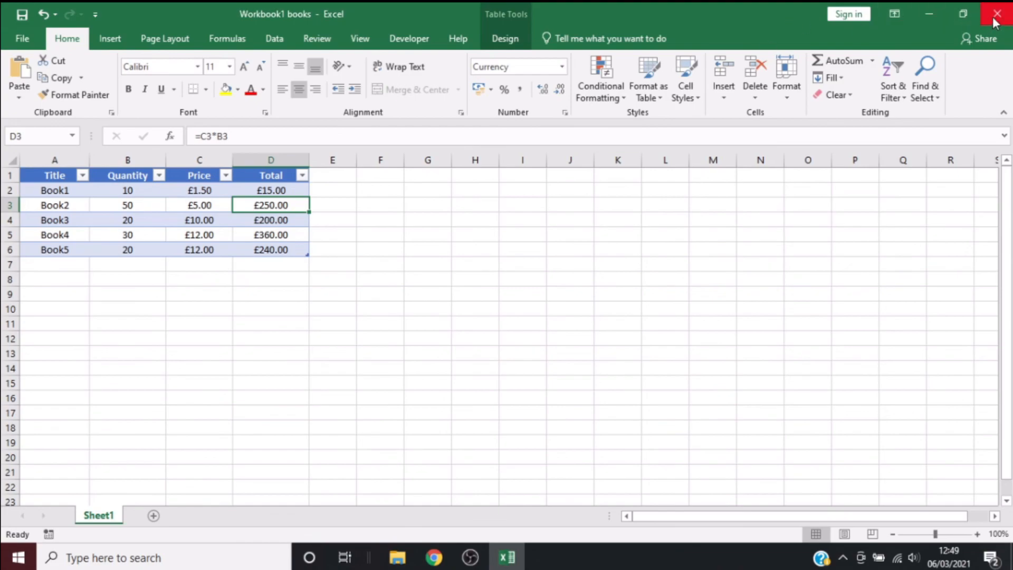
left_click(995, 22)
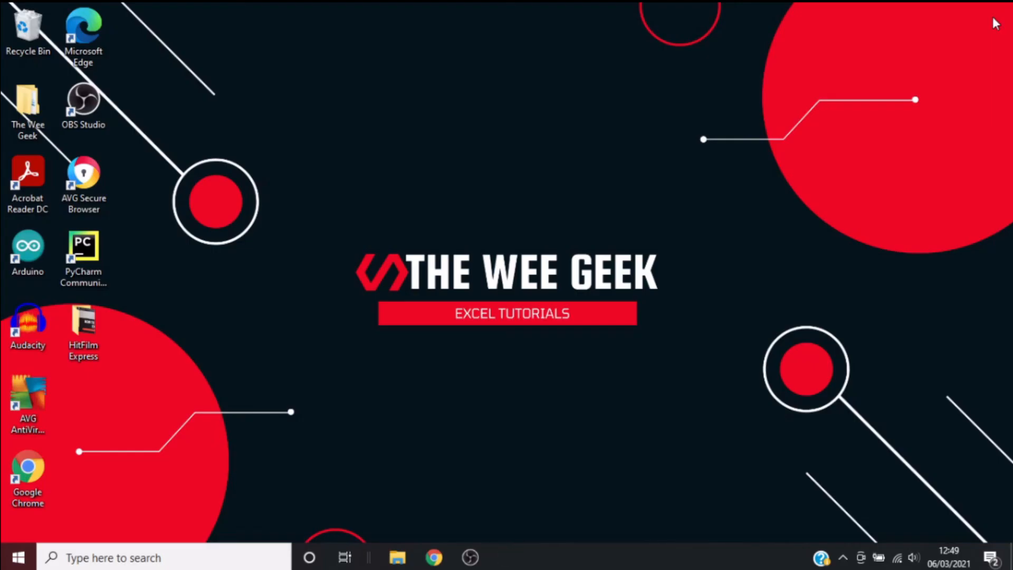